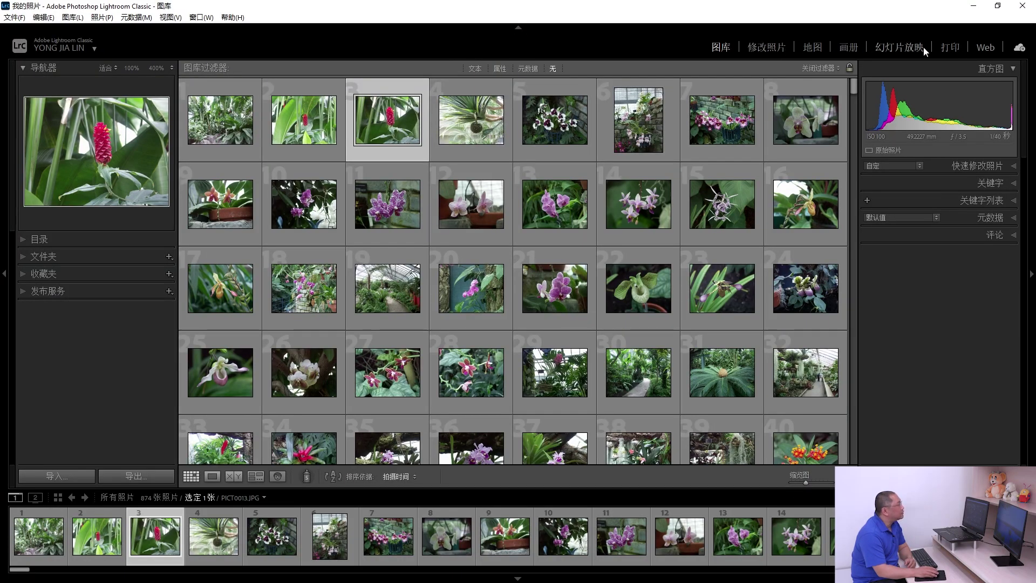
# Step: Cycle through Print, Book, Map and Develop back to Library, then select photos 4 and 3
pyautogui.click(952, 47)
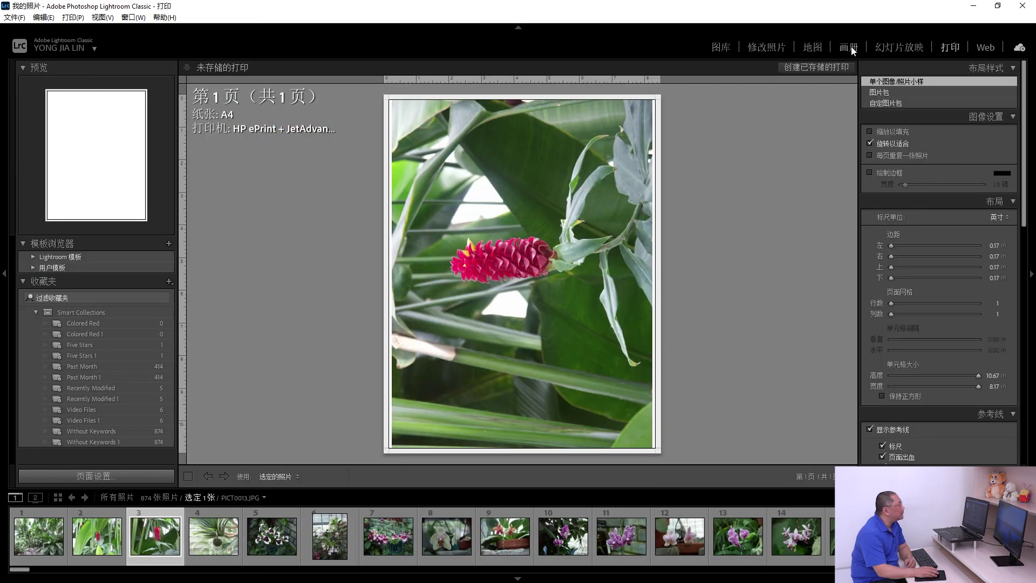
pyautogui.click(850, 47)
pyautogui.click(814, 46)
pyautogui.click(778, 46)
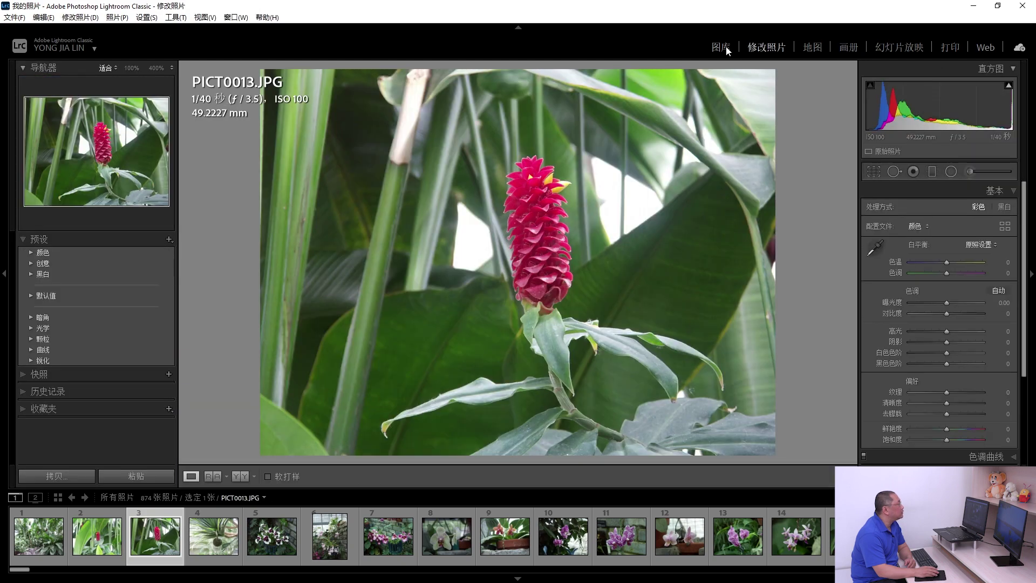
pyautogui.click(726, 47)
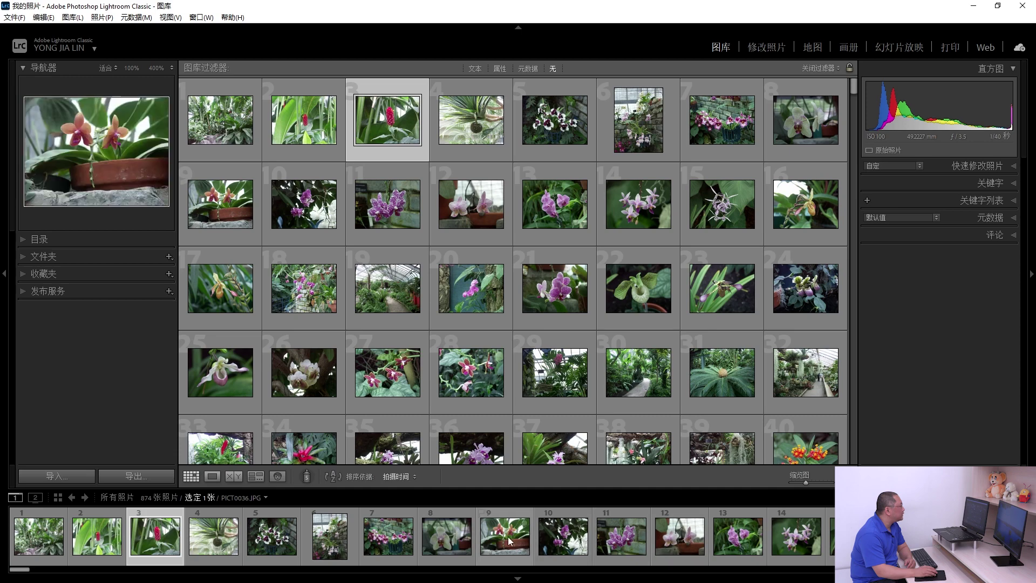
pyautogui.click(210, 540)
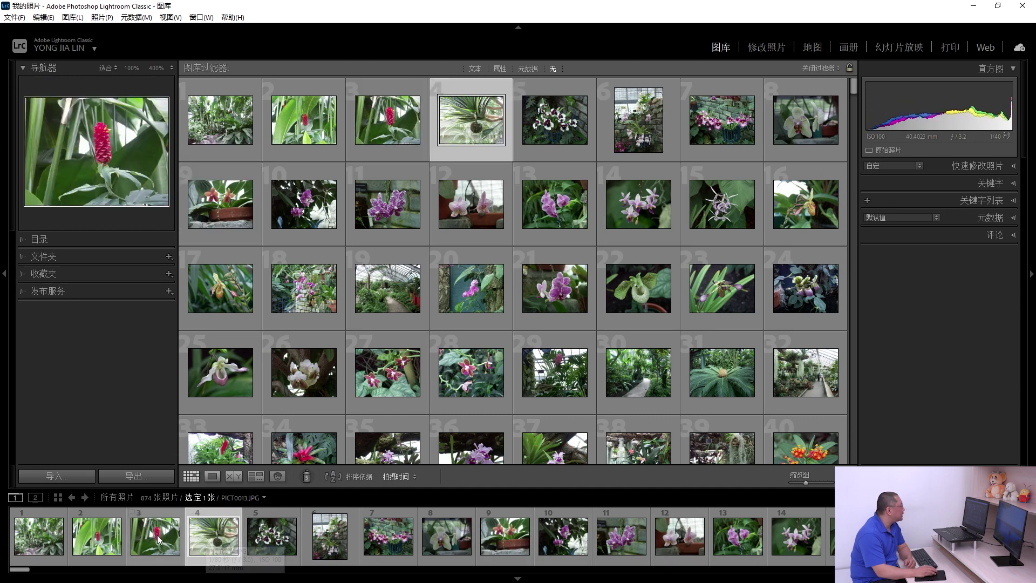
pyautogui.click(159, 539)
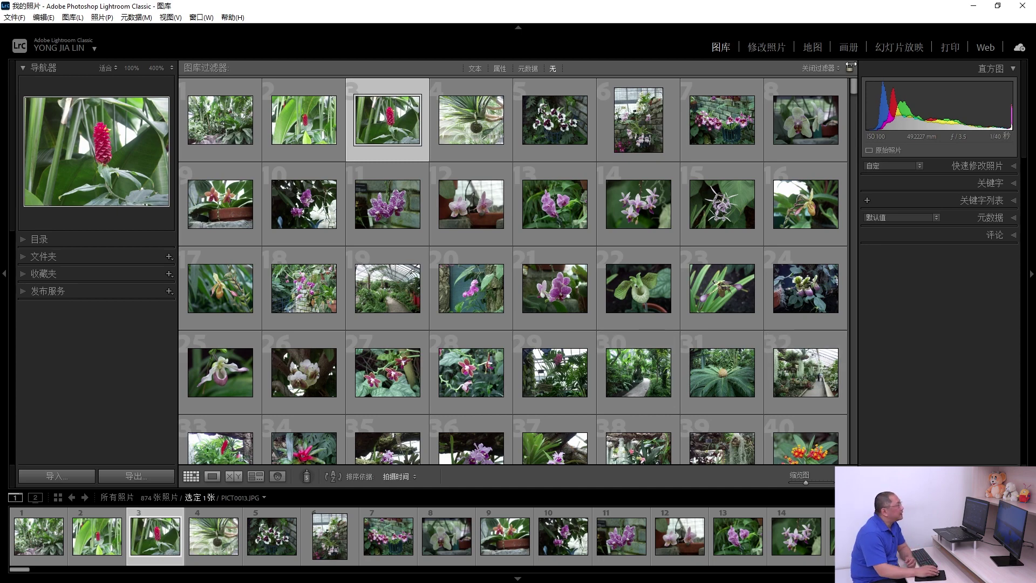
# Step: Tour the Book, Map and Develop modules again, returning to the Library grid
pyautogui.click(848, 48)
pyautogui.click(806, 47)
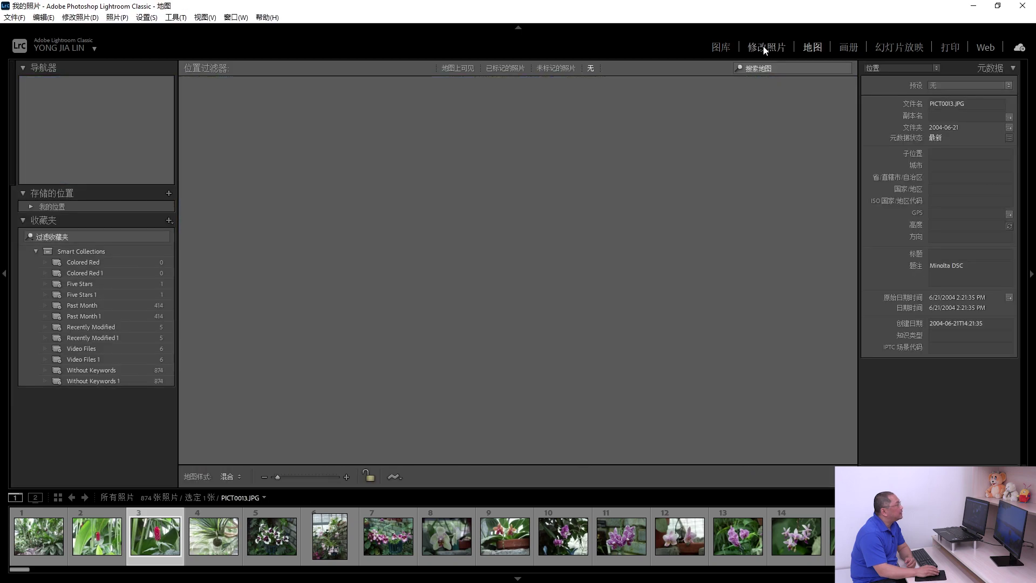
pyautogui.click(763, 47)
pyautogui.click(718, 49)
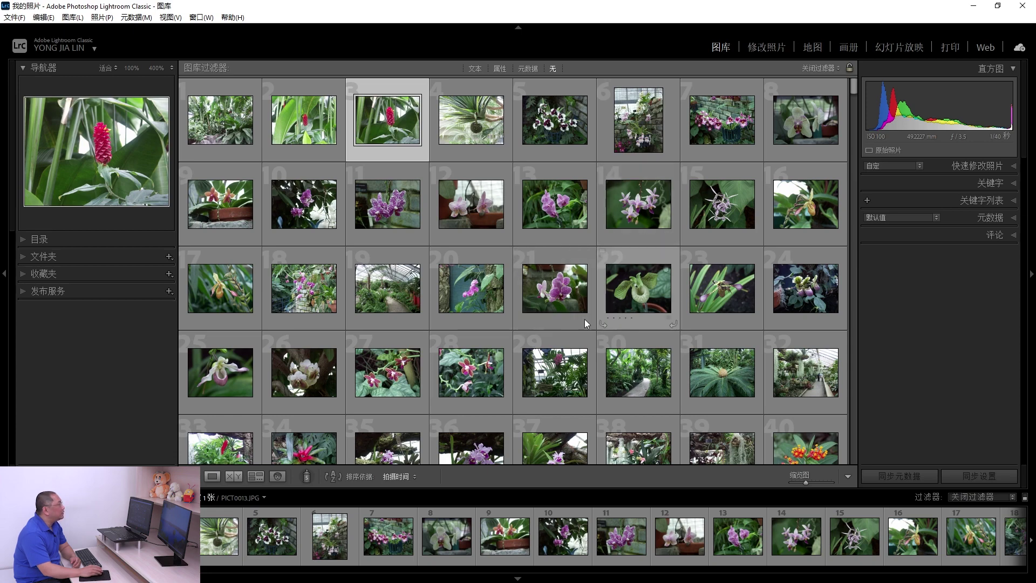
# Step: Scroll the grid down past city and camera shots to the balloon photos 105–144
pyautogui.scroll(-5, 593, 310)
pyautogui.scroll(-3, 604, 301)
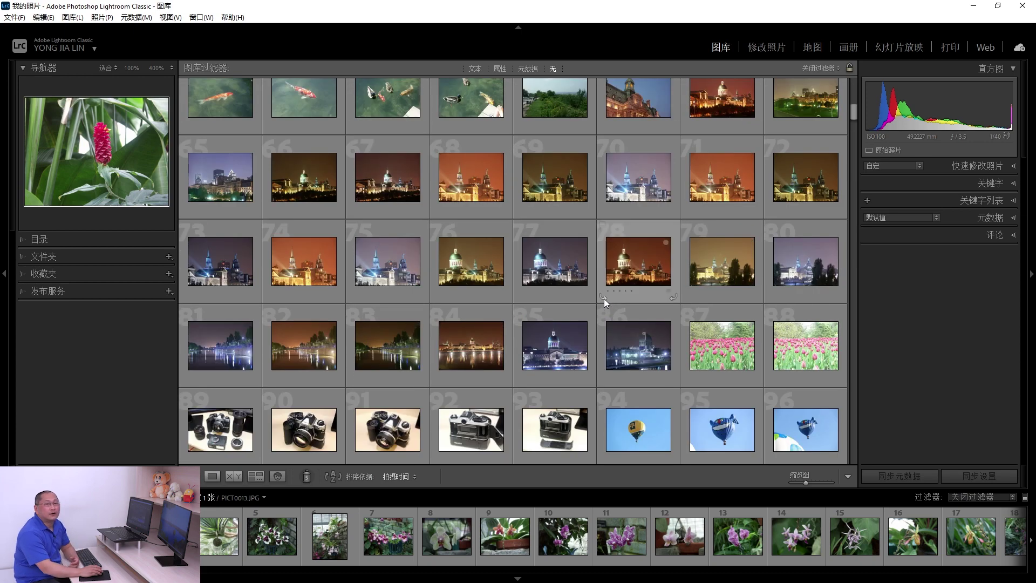
pyautogui.scroll(-5, 604, 301)
pyautogui.moveTo(555, 356)
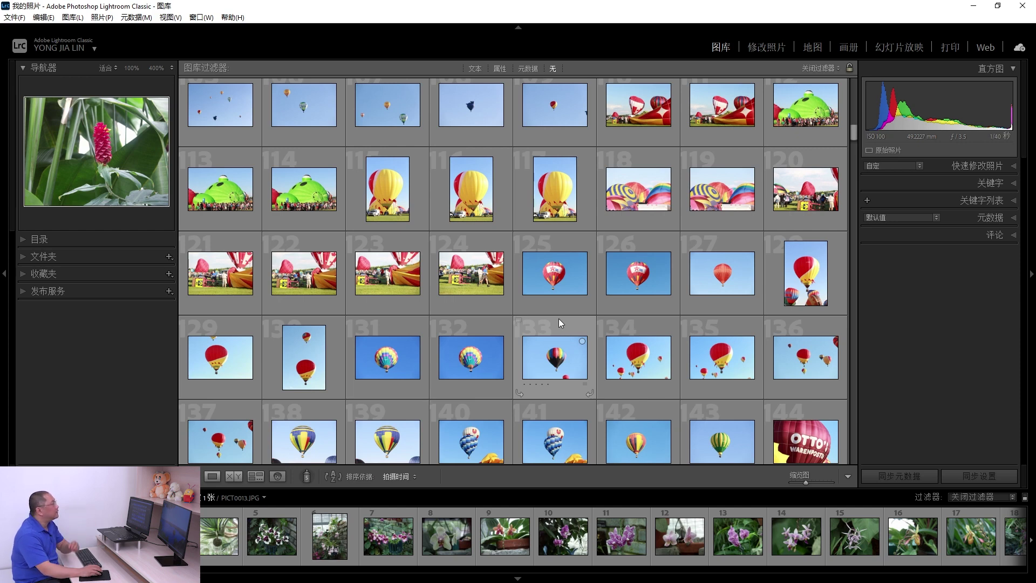
# Step: View the red flower in Develop, then move to the Map module's world satellite map
pyautogui.click(768, 48)
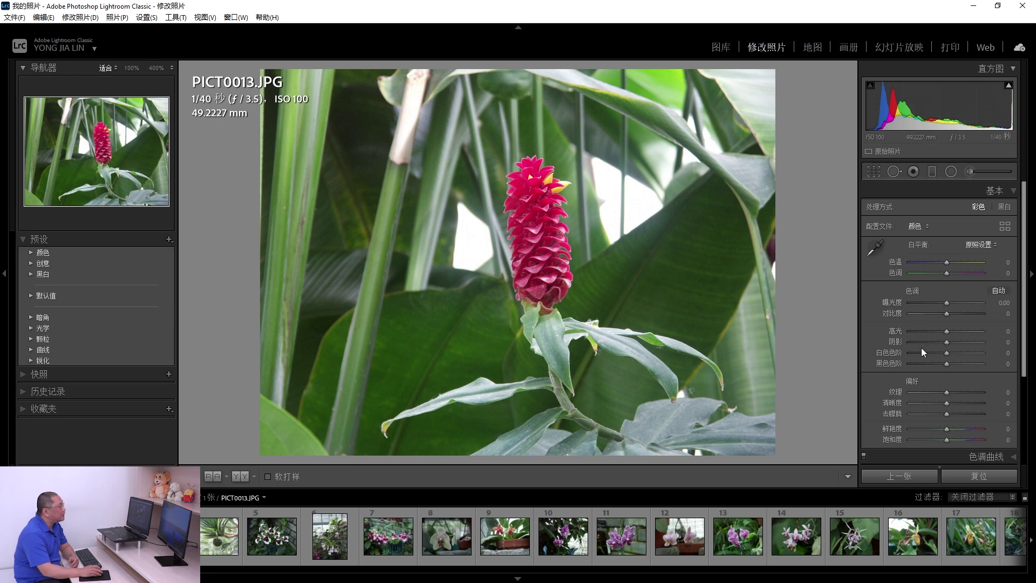
pyautogui.scroll(-3, 907, 423)
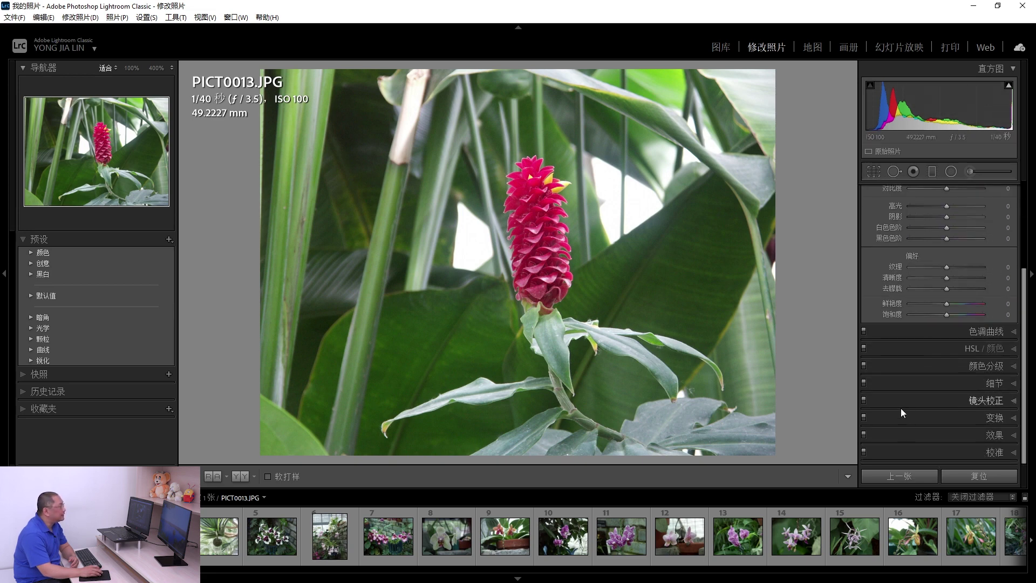
pyautogui.scroll(3, 901, 407)
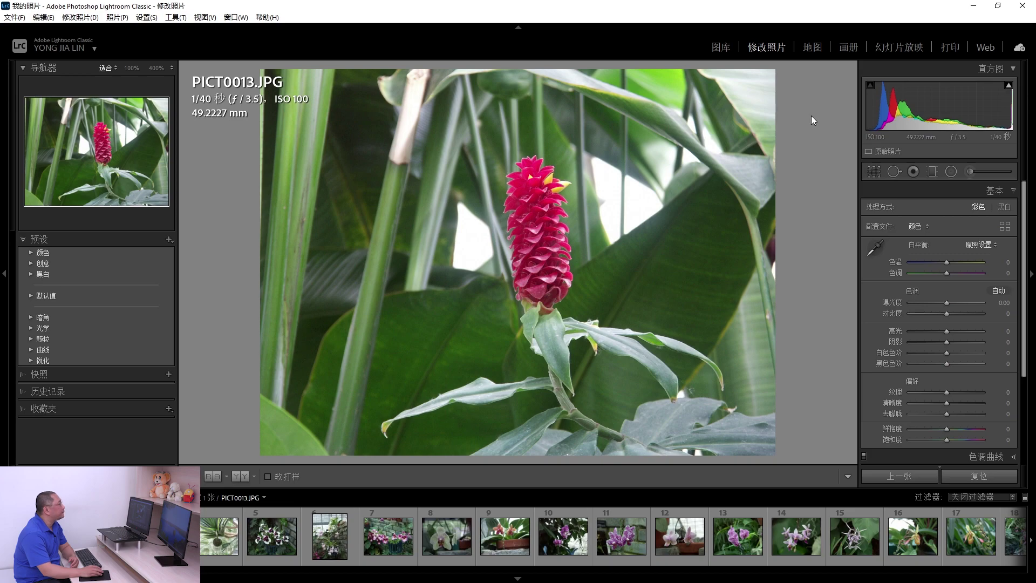
pyautogui.click(811, 47)
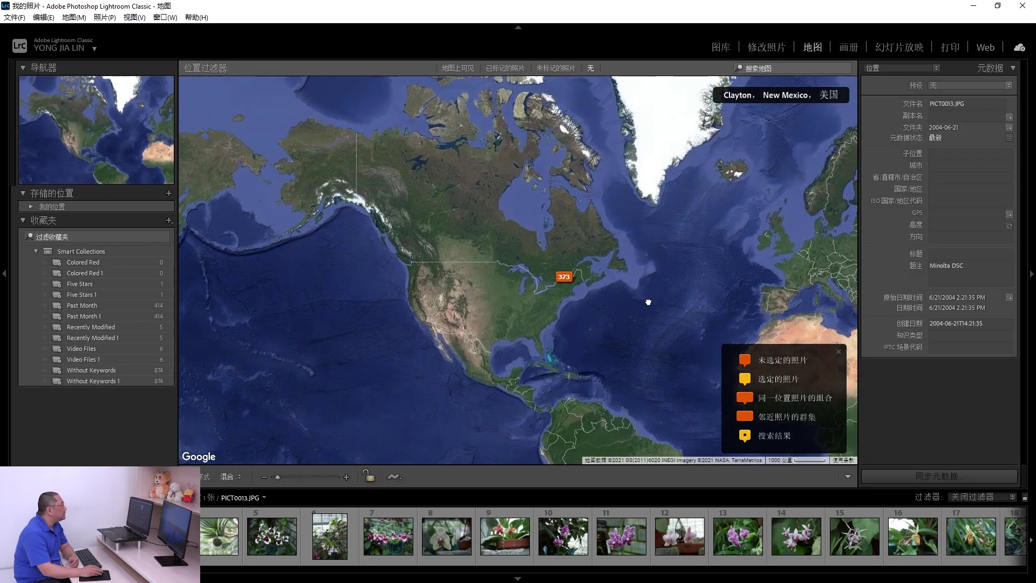
pyautogui.scroll(3, 593, 275)
pyautogui.scroll(2, 588, 272)
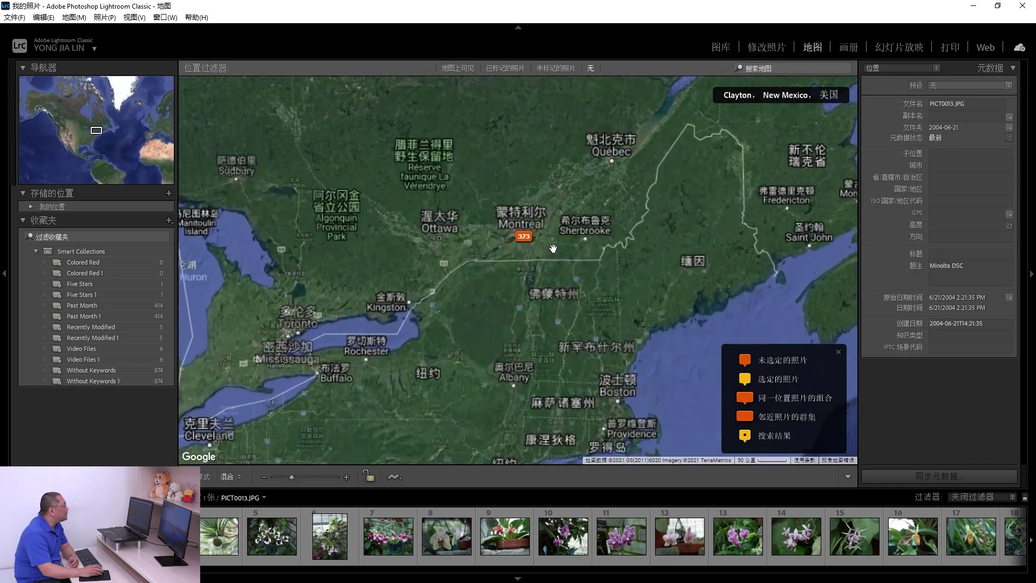
pyautogui.scroll(2, 550, 235)
pyautogui.scroll(1, 551, 235)
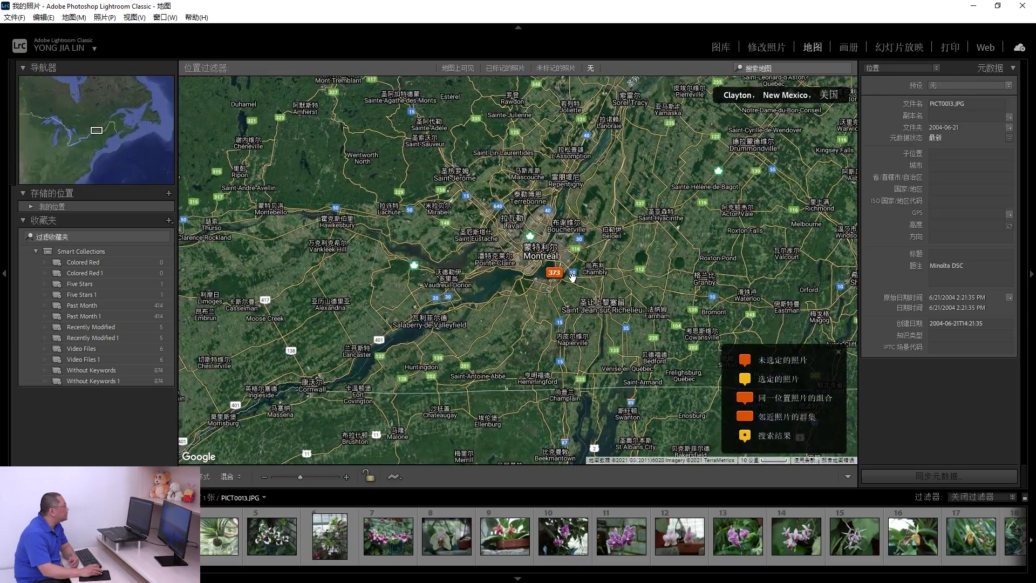
pyautogui.scroll(1, 549, 238)
pyautogui.scroll(1, 548, 243)
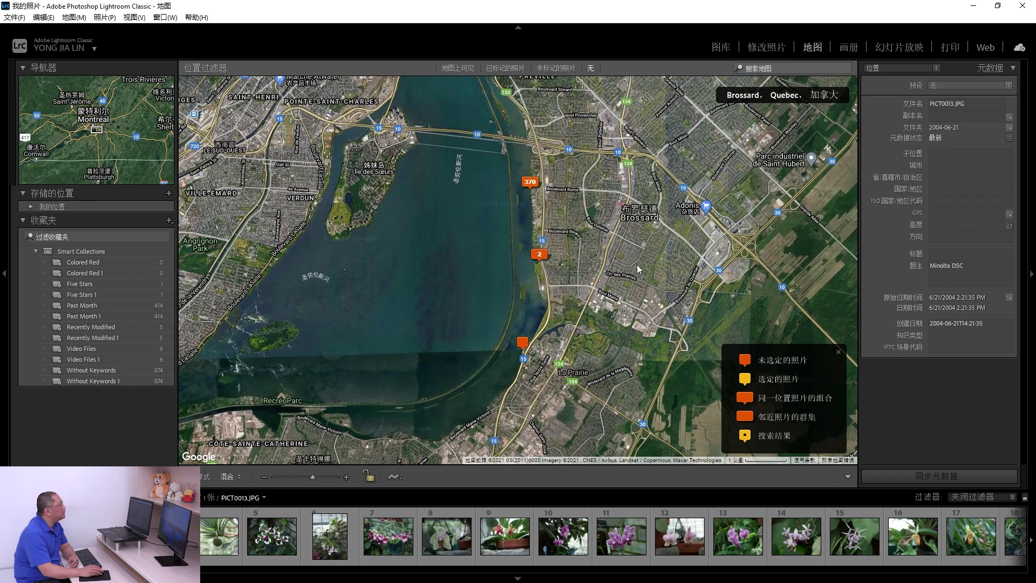
pyautogui.scroll(-1, 645, 263)
pyautogui.scroll(-1, 658, 278)
pyautogui.scroll(-2, 659, 279)
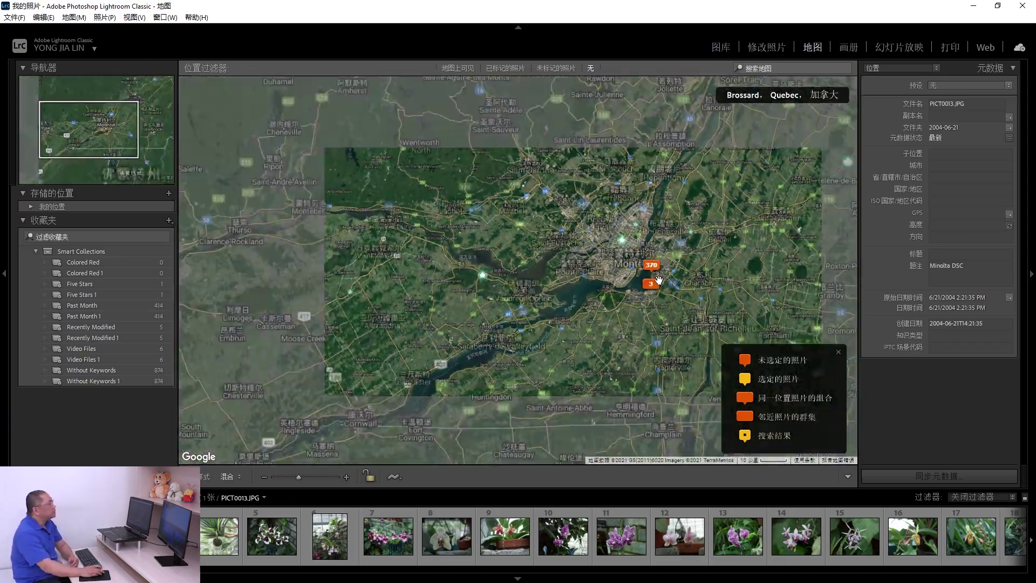
pyautogui.scroll(-2, 658, 280)
pyautogui.scroll(-2, 659, 283)
pyautogui.scroll(-1, 659, 285)
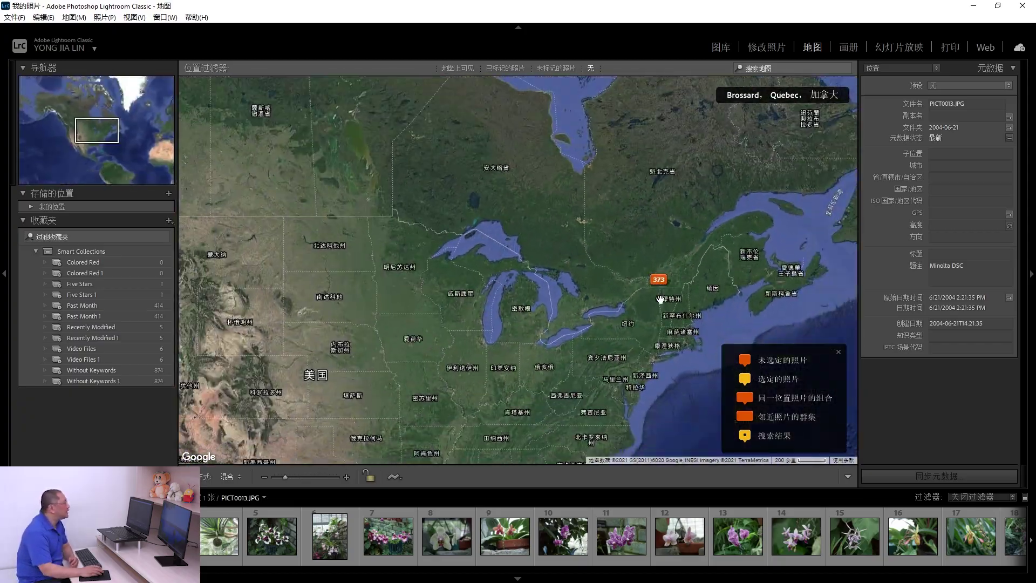
pyautogui.scroll(-1, 660, 288)
pyautogui.moveTo(679, 319); pyautogui.dragTo(601, 303)
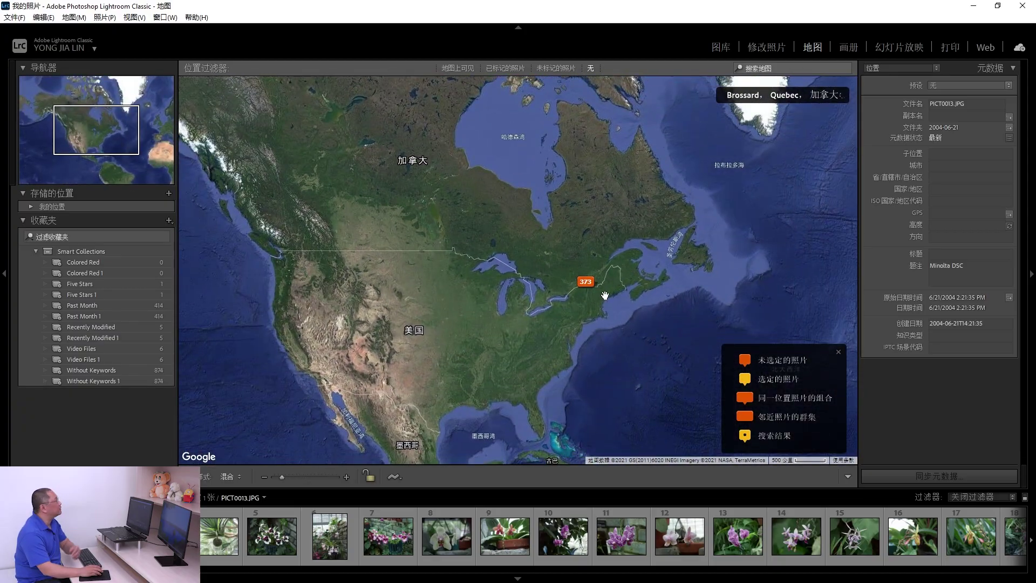
pyautogui.scroll(-1, 600, 299)
# Step: Switch to the Book module and scroll down through the book pages
pyautogui.click(851, 48)
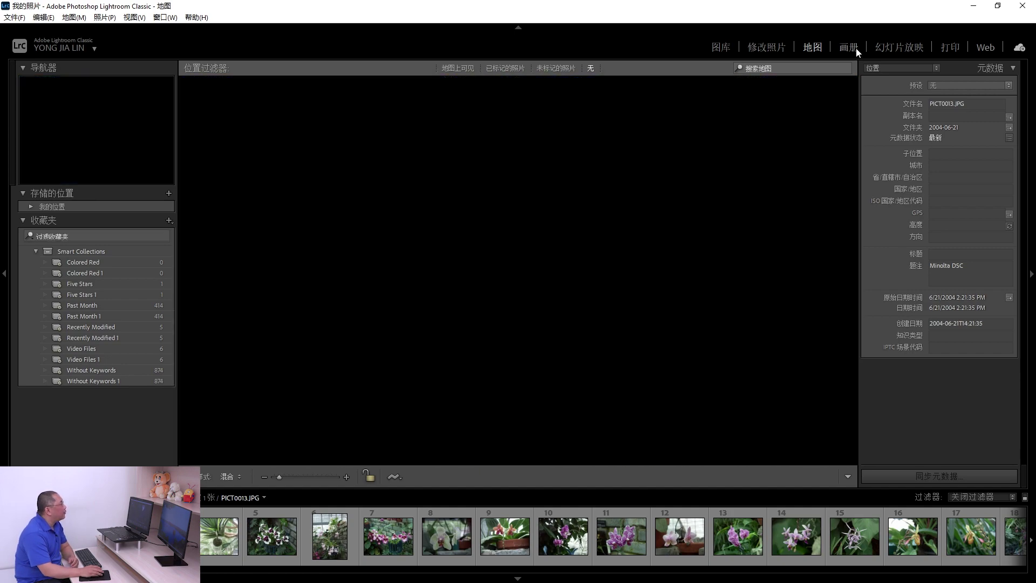
pyautogui.moveTo(853, 457); pyautogui.dragTo(853, 86)
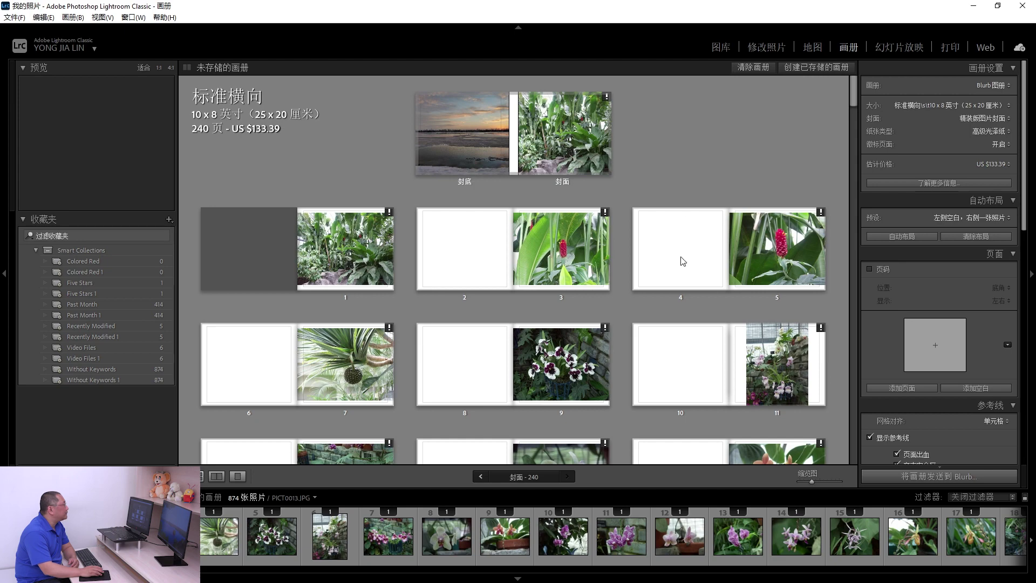
pyautogui.scroll(-8, 680, 265)
pyautogui.scroll(-8, 679, 280)
pyautogui.scroll(-8, 679, 292)
pyautogui.scroll(-10, 679, 292)
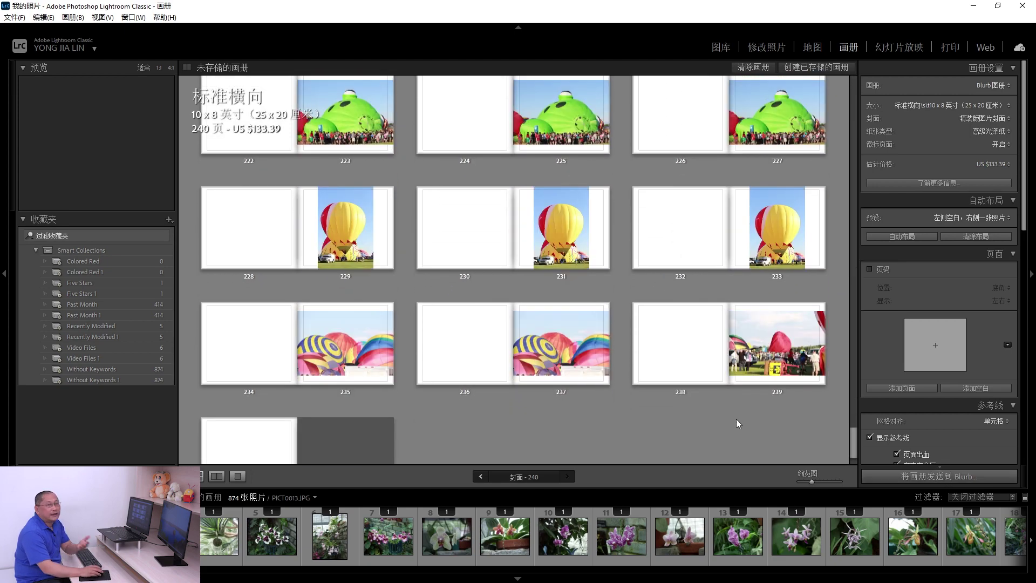
# Step: Scroll back up the book pages, then show the red flower as slide 3 in Slideshow
pyautogui.scroll(5, 748, 329)
pyautogui.scroll(5, 755, 283)
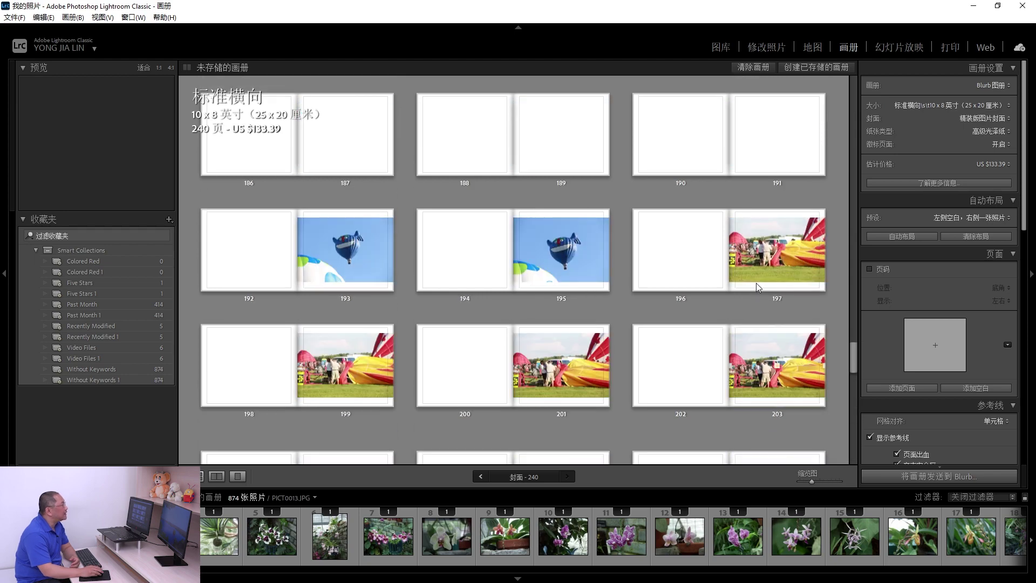
pyautogui.scroll(5, 755, 281)
pyautogui.scroll(5, 755, 280)
pyautogui.scroll(5, 755, 284)
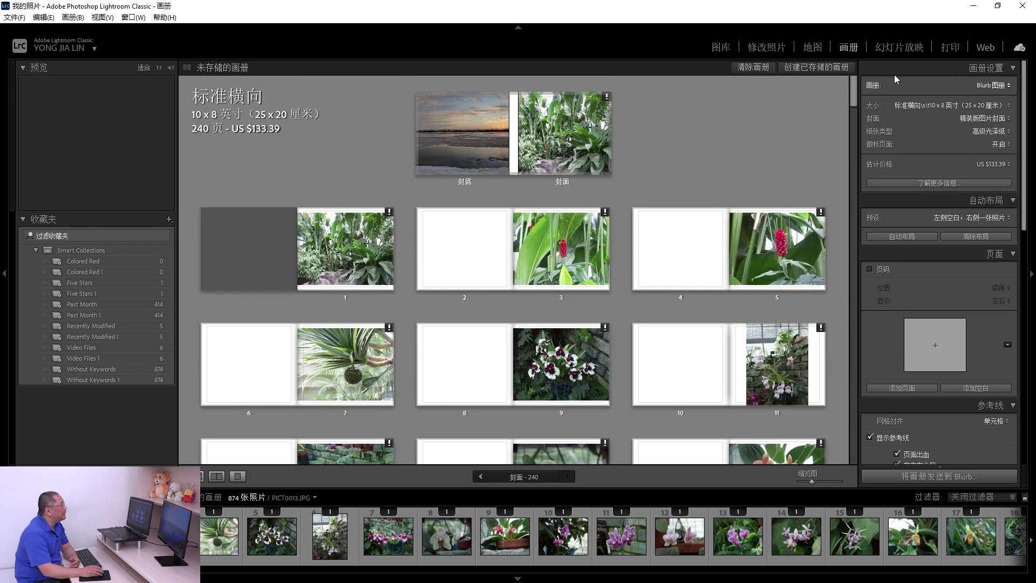
pyautogui.click(899, 48)
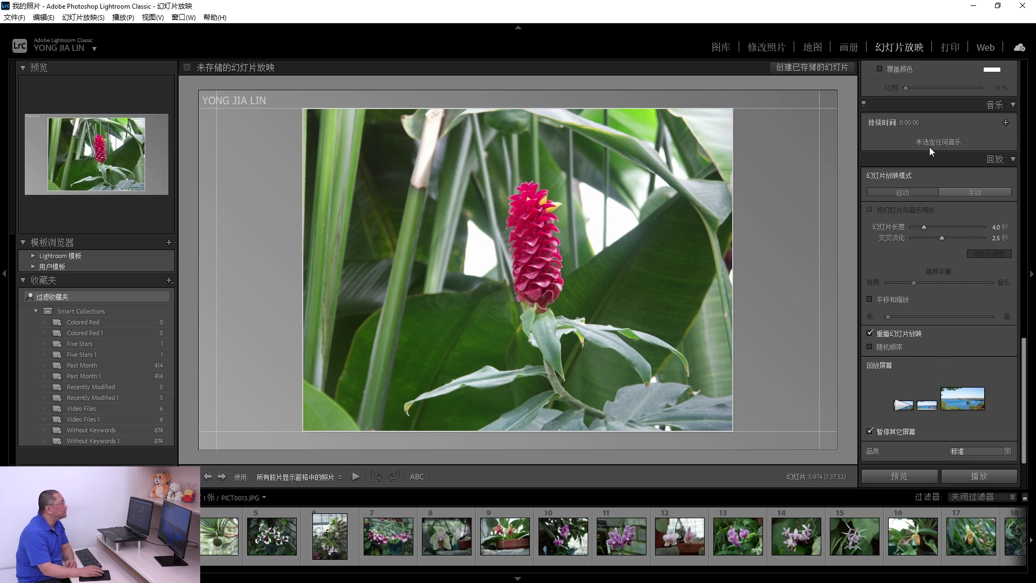
# Step: Pass through the Print module to the Web module's classic gallery of twelve photos per page
pyautogui.click(952, 48)
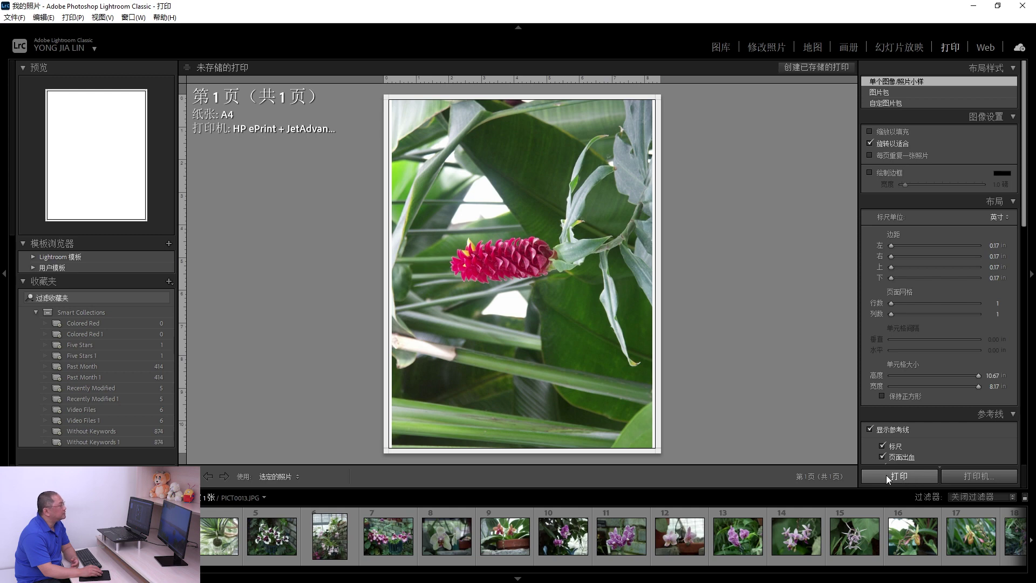
pyautogui.click(985, 48)
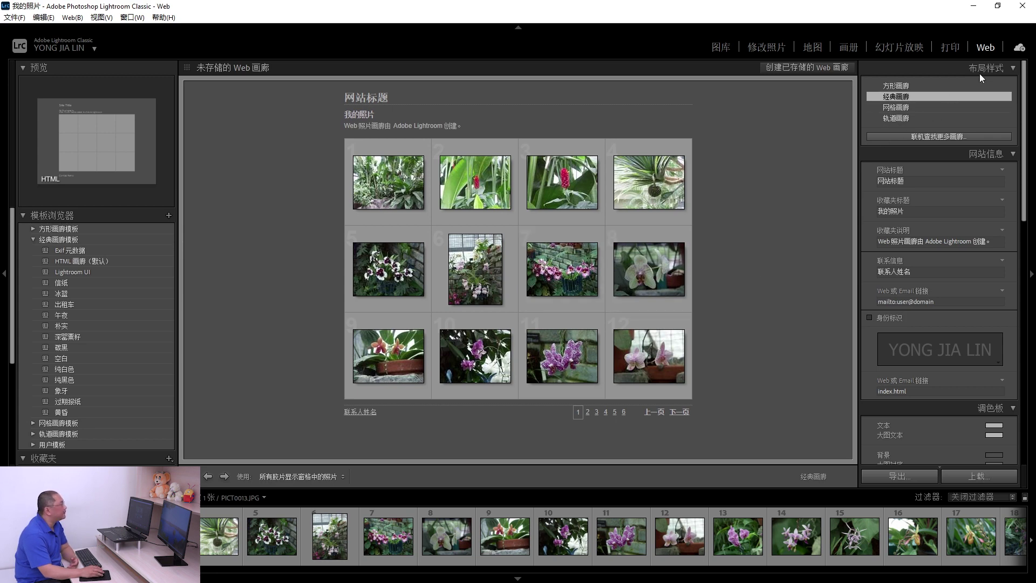
# Step: View and dismiss the cloud storage sync status, then return to the Library module (图库)
pyautogui.click(1018, 47)
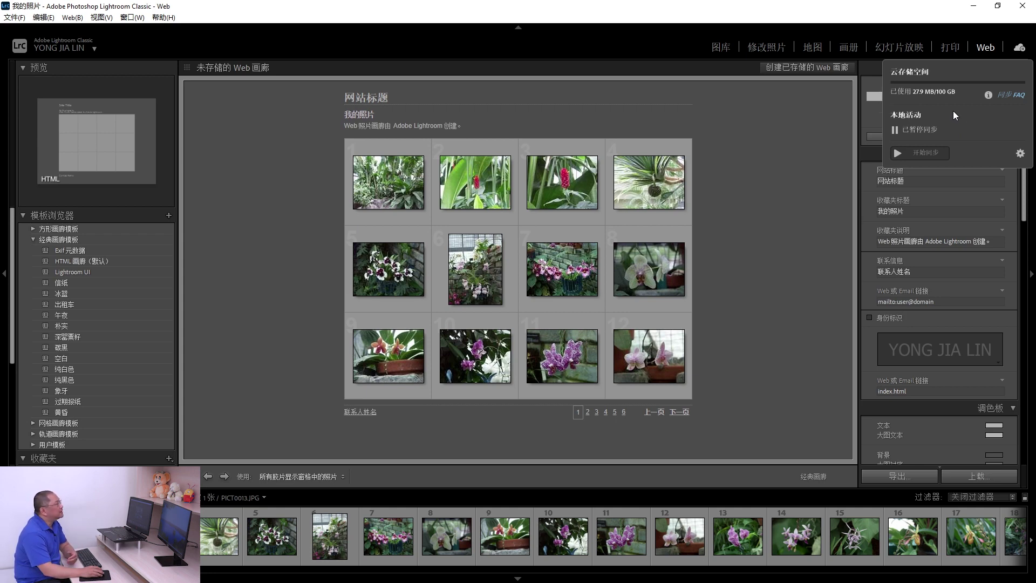
pyautogui.click(1021, 49)
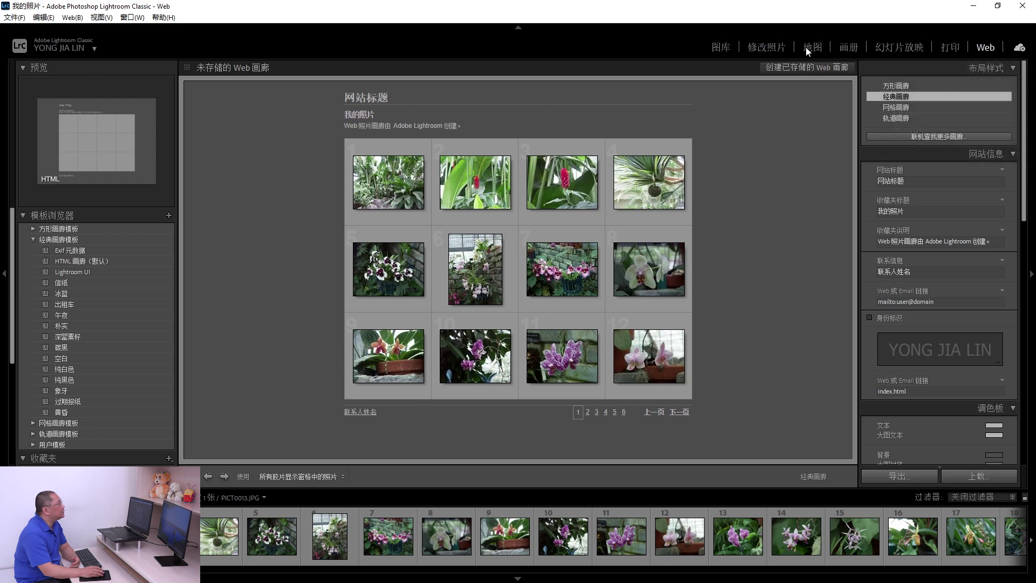
pyautogui.click(722, 48)
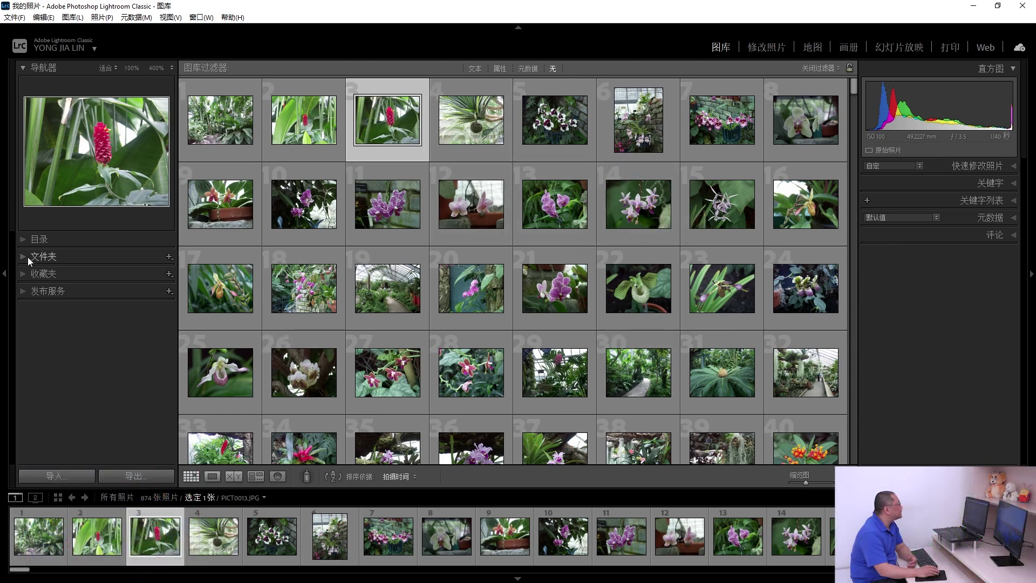
# Step: Collapse and restore the top module bar, review its auto-hide options, and press J for index numbers
pyautogui.click(518, 28)
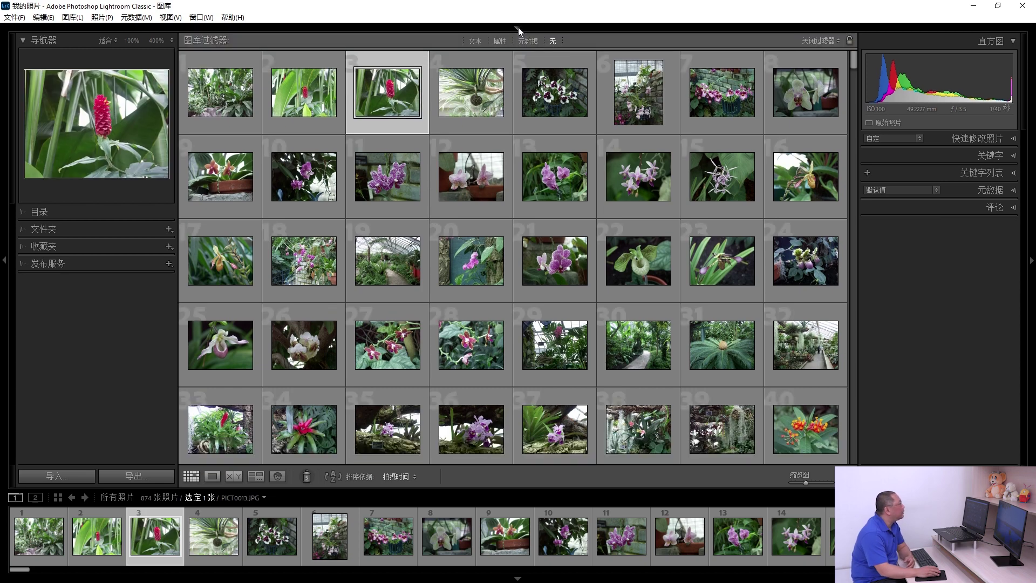
pyautogui.click(517, 28)
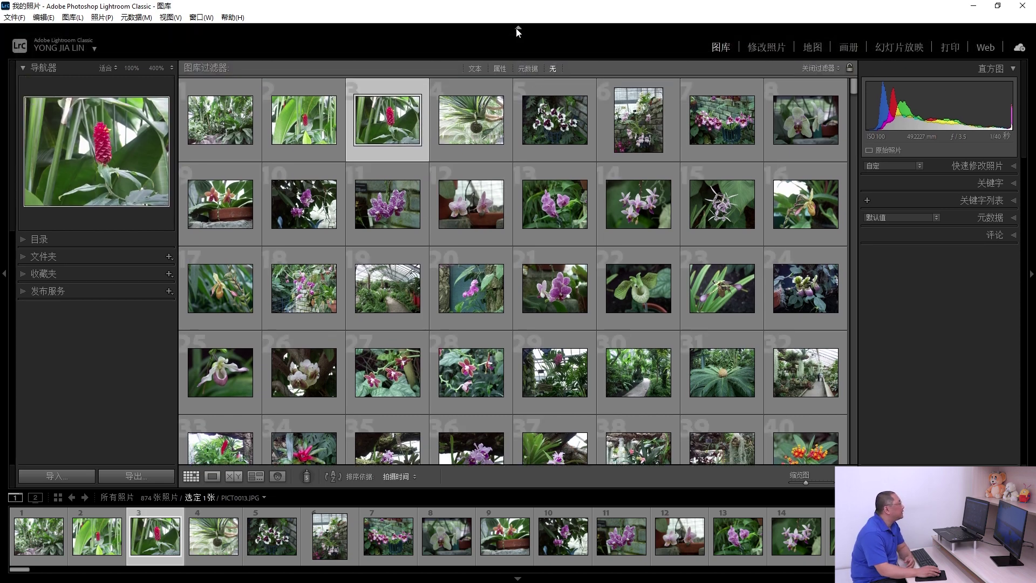
pyautogui.rightClick(516, 29)
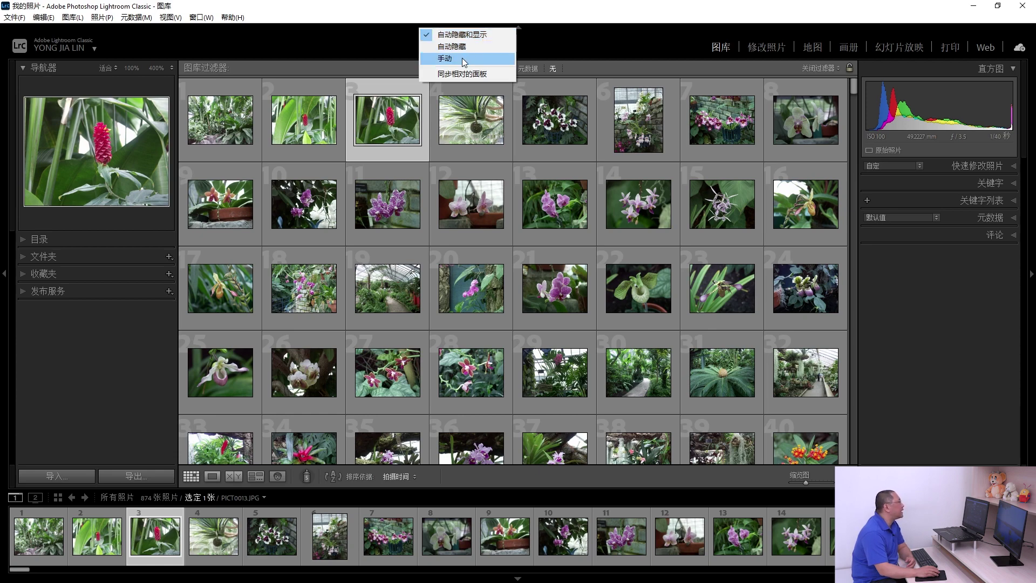
pyautogui.click(517, 28)
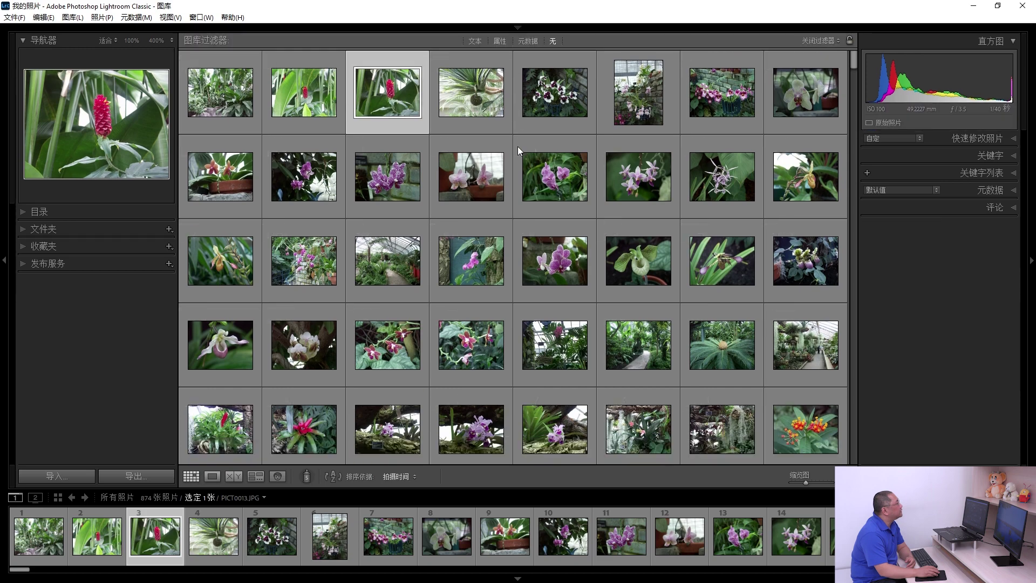
pyautogui.press('j')
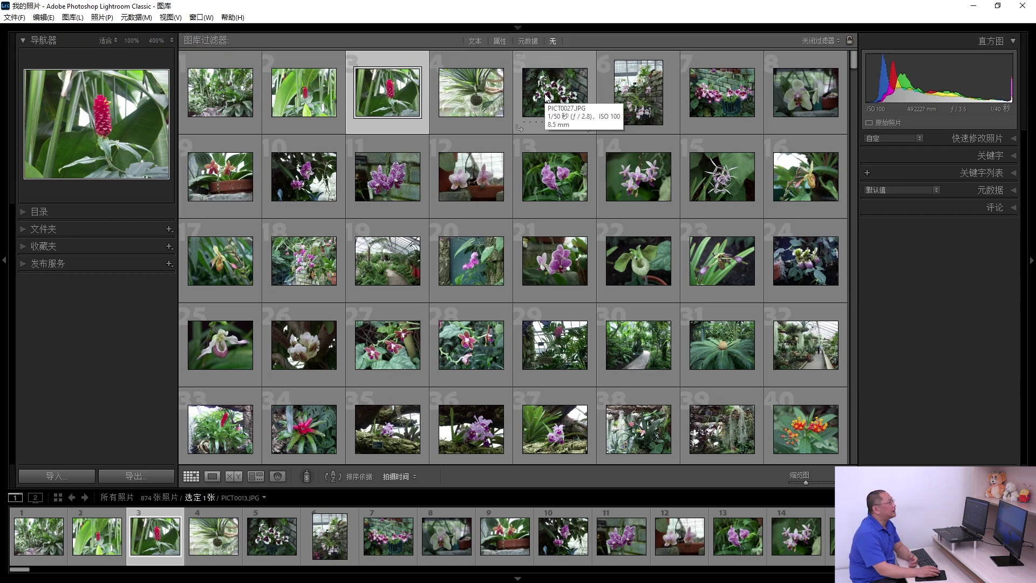
# Step: Review the top bar's hide options and enable 同步相对的面板 (Sync With Opposite Panel)
pyautogui.moveTo(517, 27)
pyautogui.rightClick(516, 34)
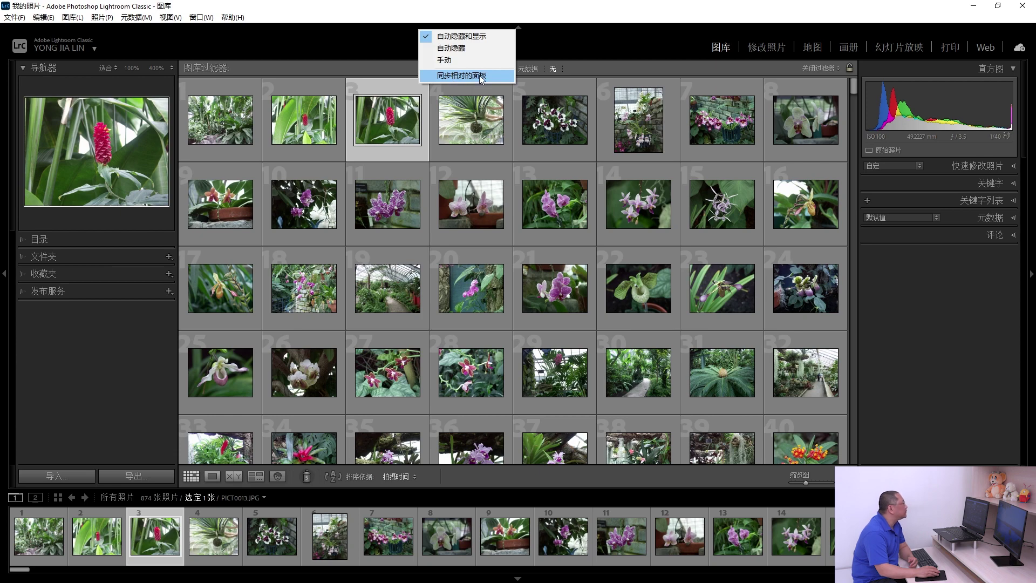
pyautogui.click(480, 77)
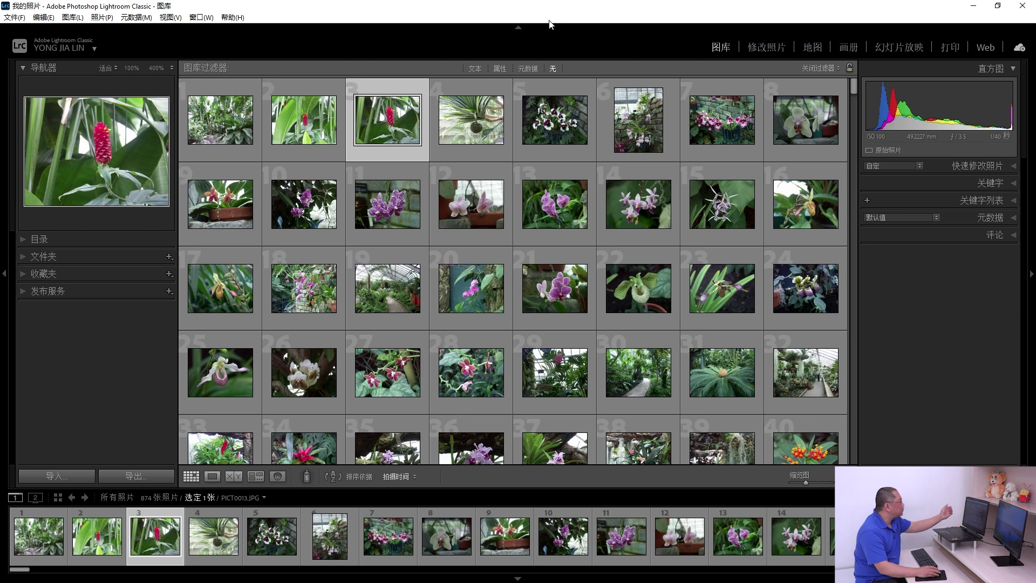
pyautogui.rightClick(518, 31)
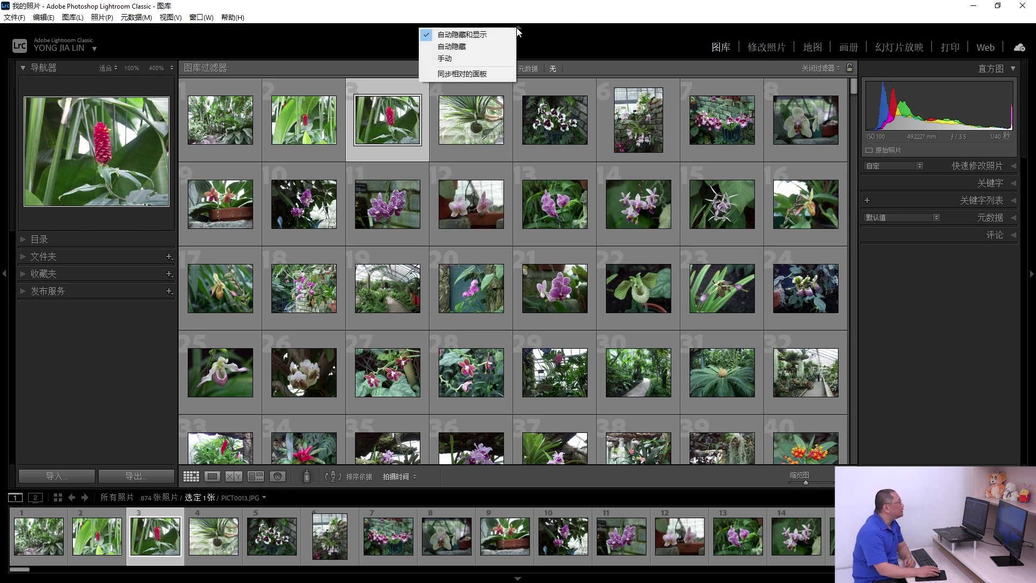
pyautogui.click(461, 74)
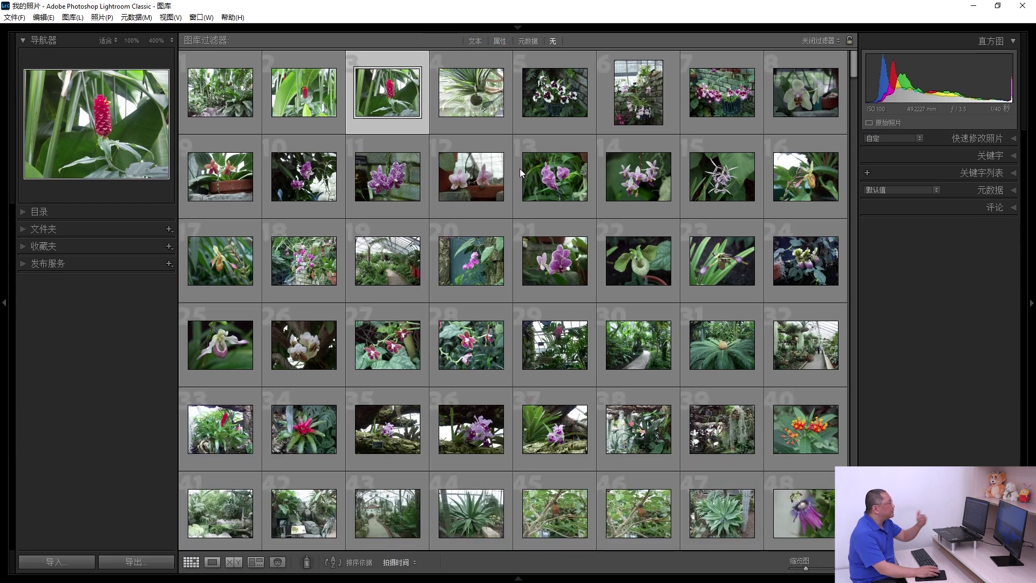
# Step: Bring back the top bar and filmstrip, then turn Sync With Opposite Panel off again
pyautogui.click(518, 27)
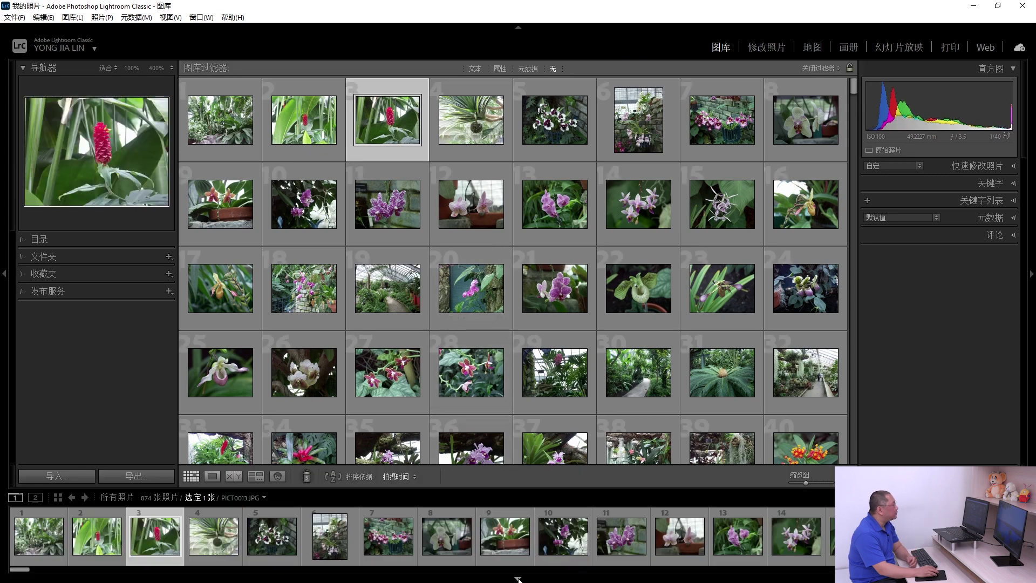
pyautogui.rightClick(518, 33)
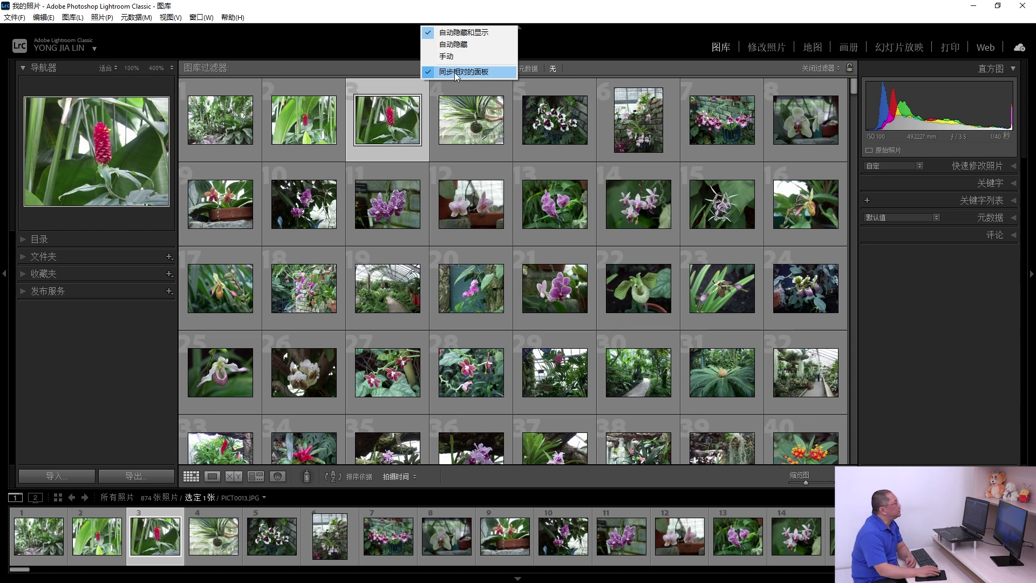
pyautogui.click(479, 72)
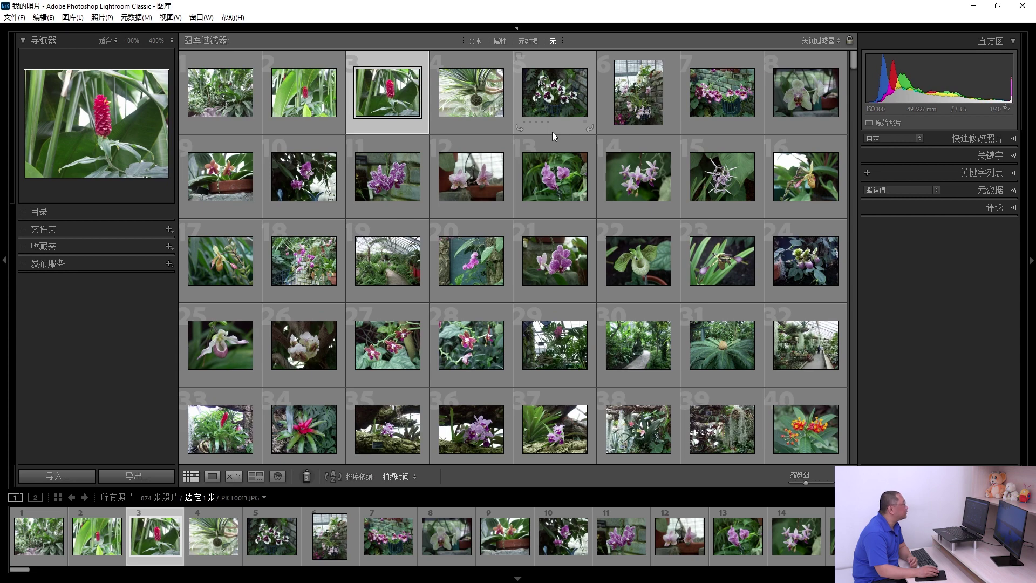
pyautogui.rightClick(516, 27)
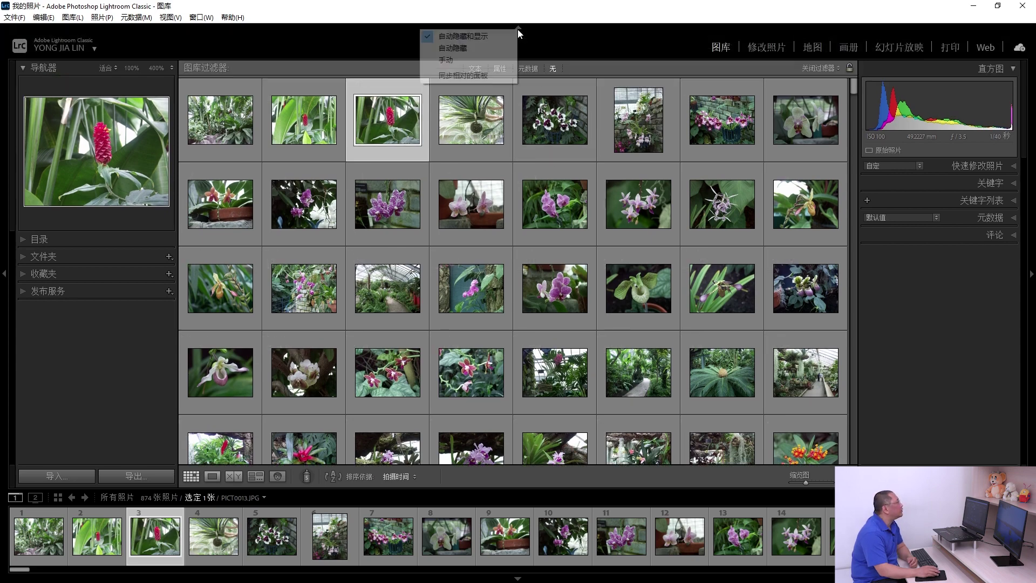
pyautogui.click(131, 331)
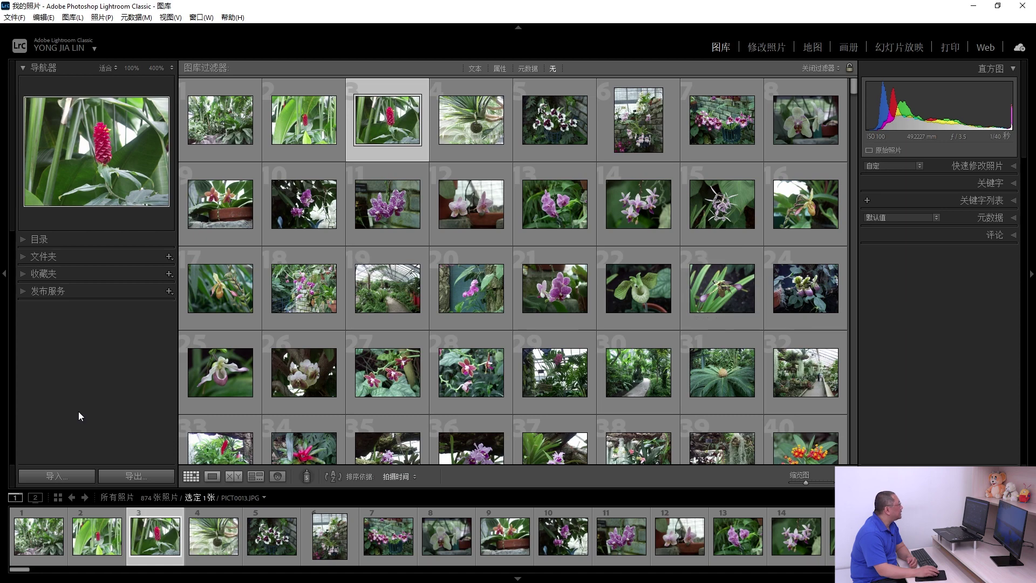
pyautogui.click(5, 276)
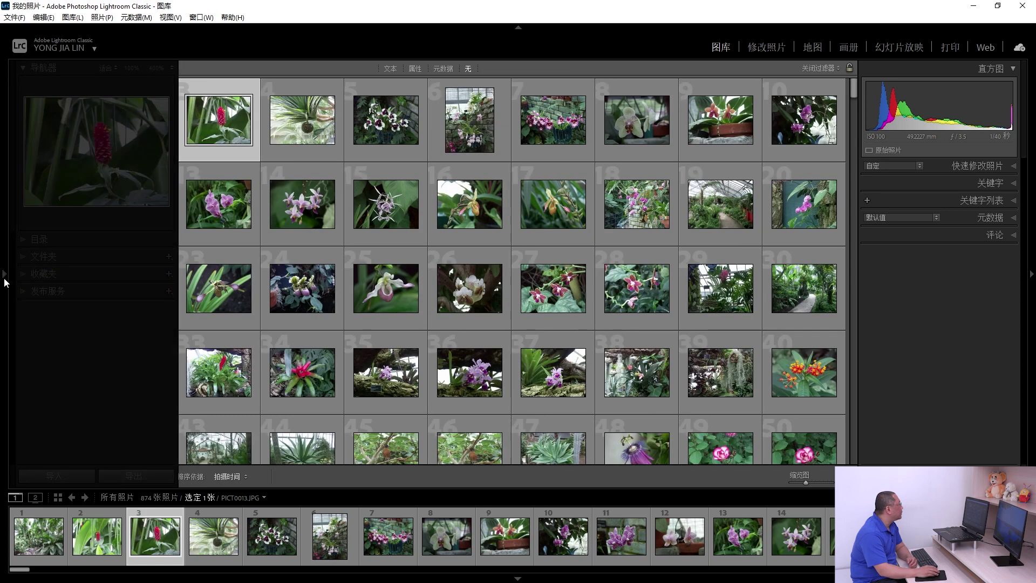
pyautogui.click(5, 277)
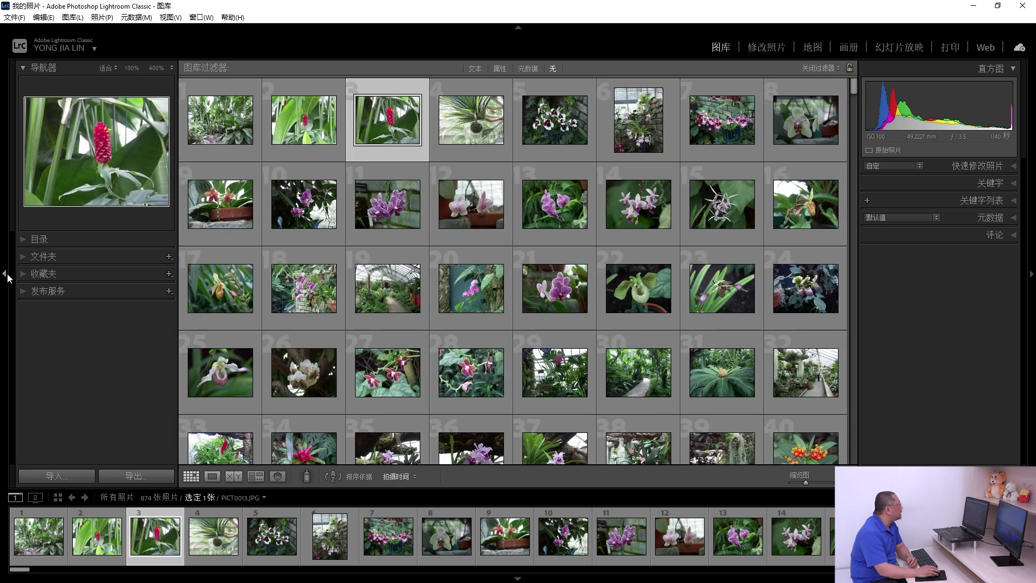
pyautogui.rightClick(7, 277)
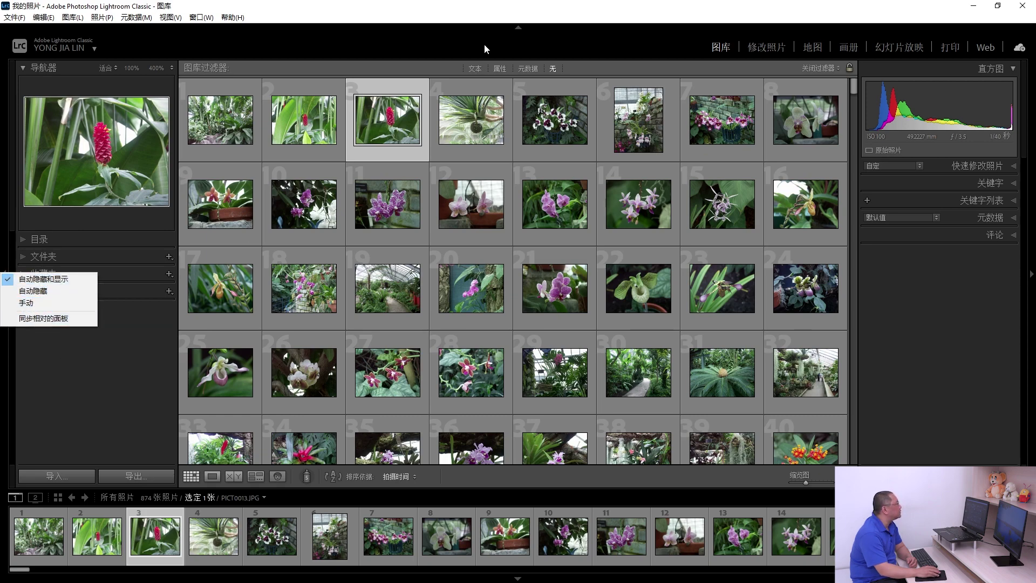
pyautogui.click(81, 367)
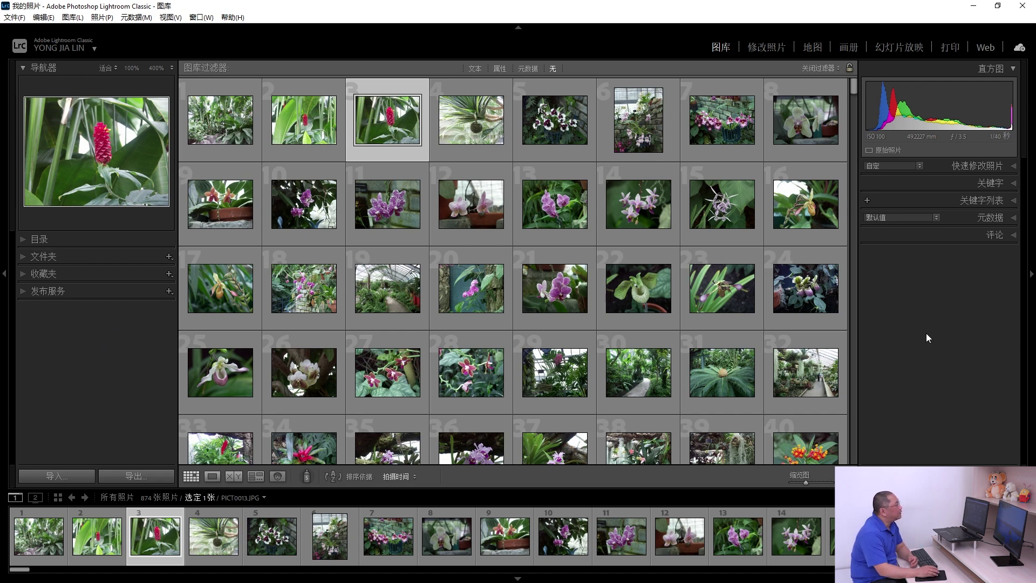
pyautogui.click(813, 46)
pyautogui.click(849, 48)
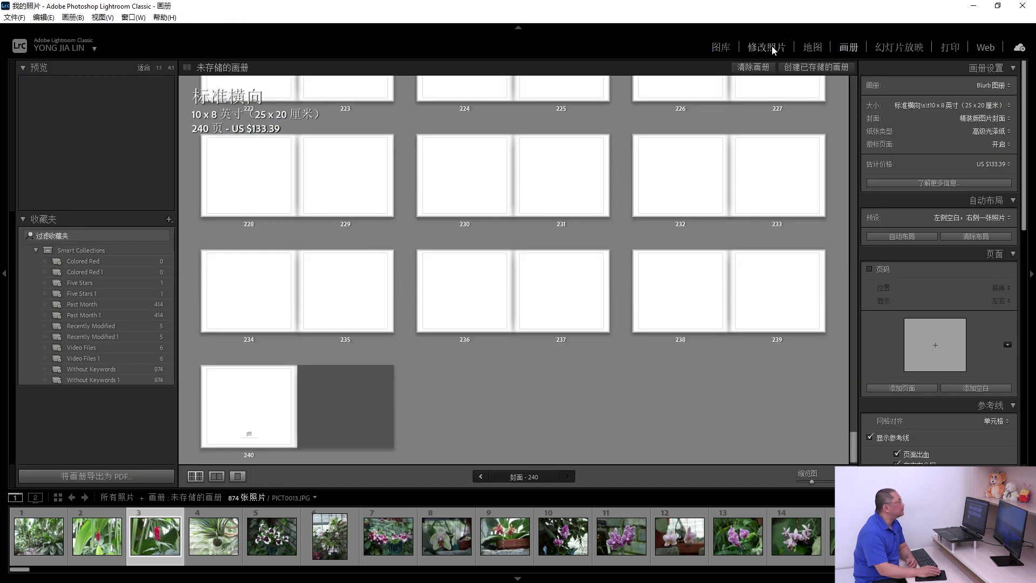
pyautogui.click(772, 46)
pyautogui.click(716, 49)
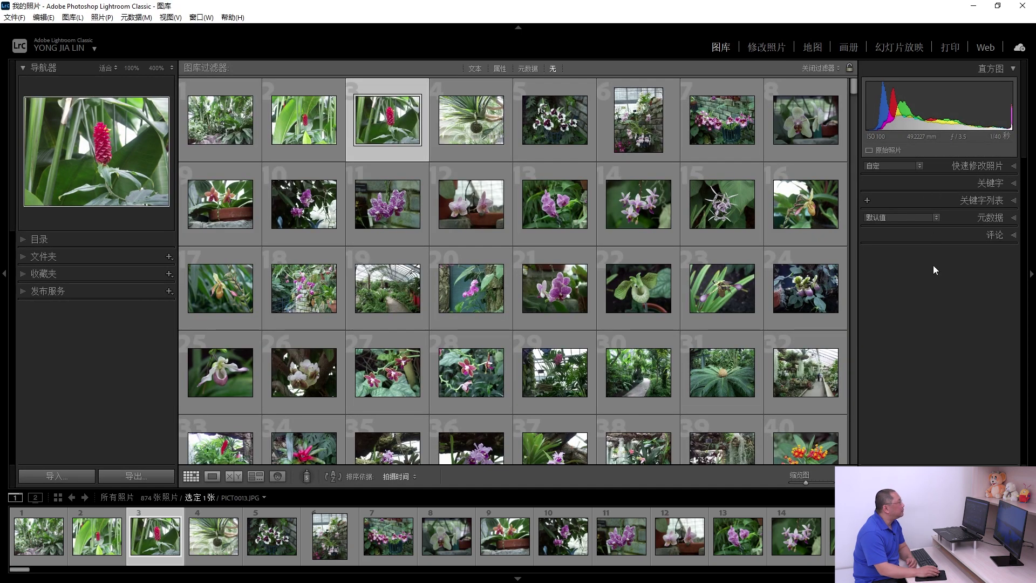
# Step: Expand Catalog and Folders, collapse 文件夹, and uncheck 发布服务 (Publish Services) in the panel list
pyautogui.click(89, 238)
pyautogui.click(82, 299)
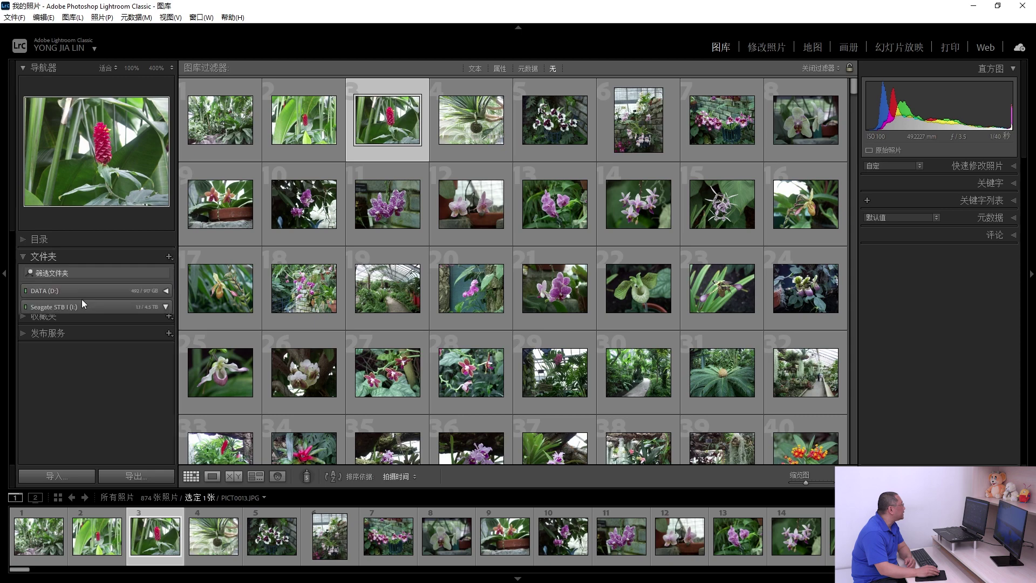
pyautogui.click(84, 254)
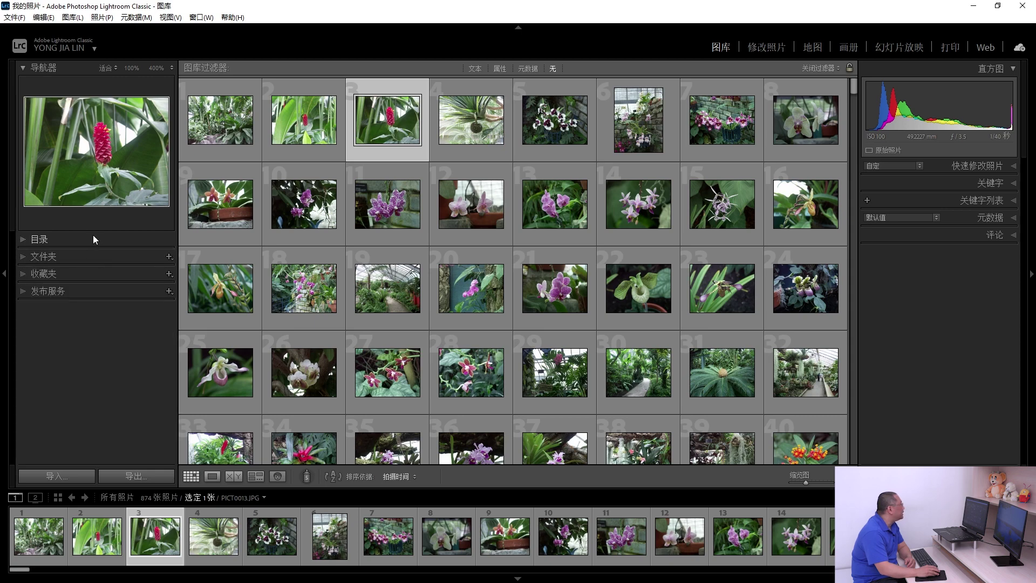
pyautogui.rightClick(92, 236)
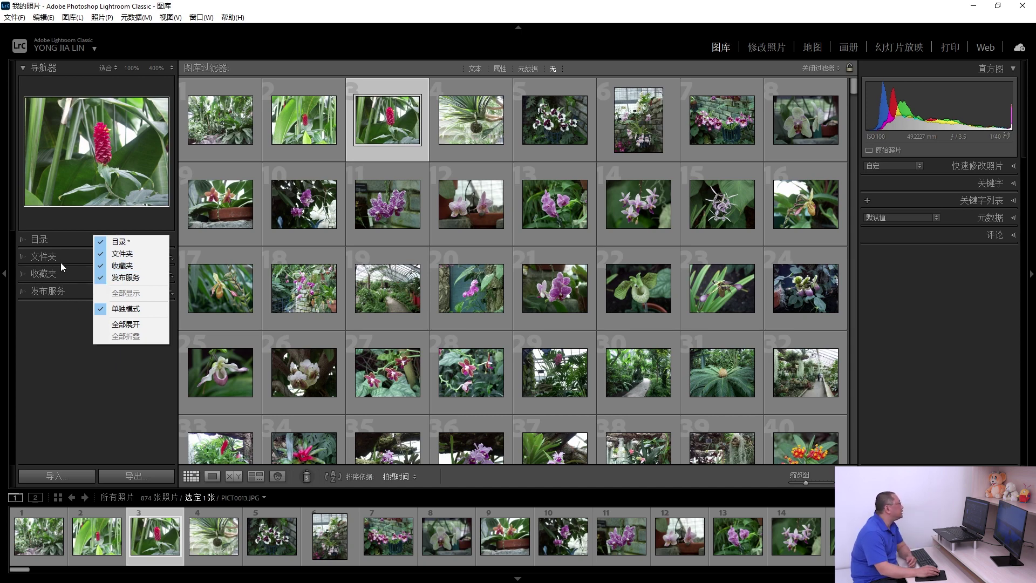
pyautogui.click(102, 278)
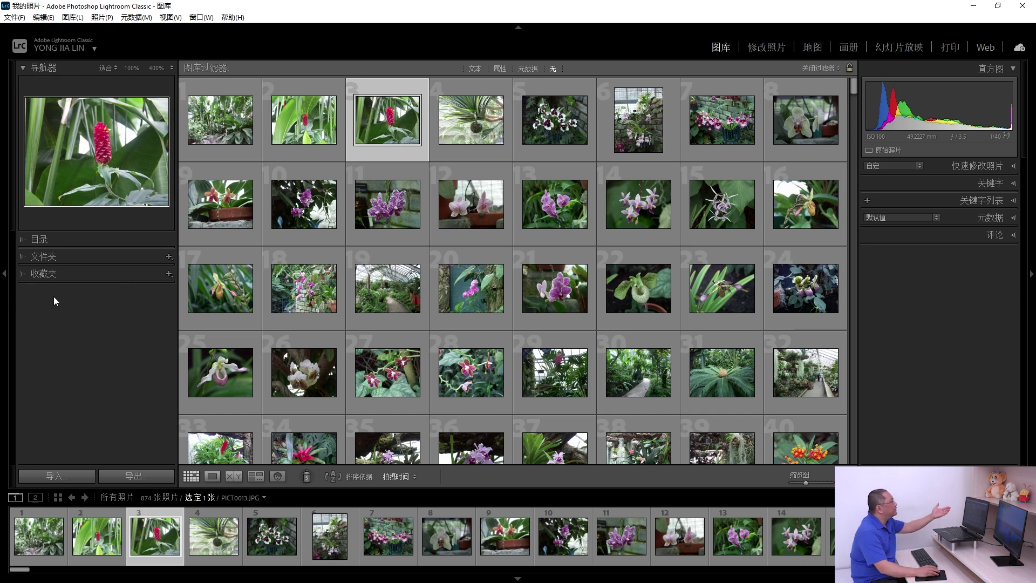
# Step: Re-check 发布服务, choose 全部展开 (Expand All), and scroll through the expanded sections
pyautogui.rightClick(105, 253)
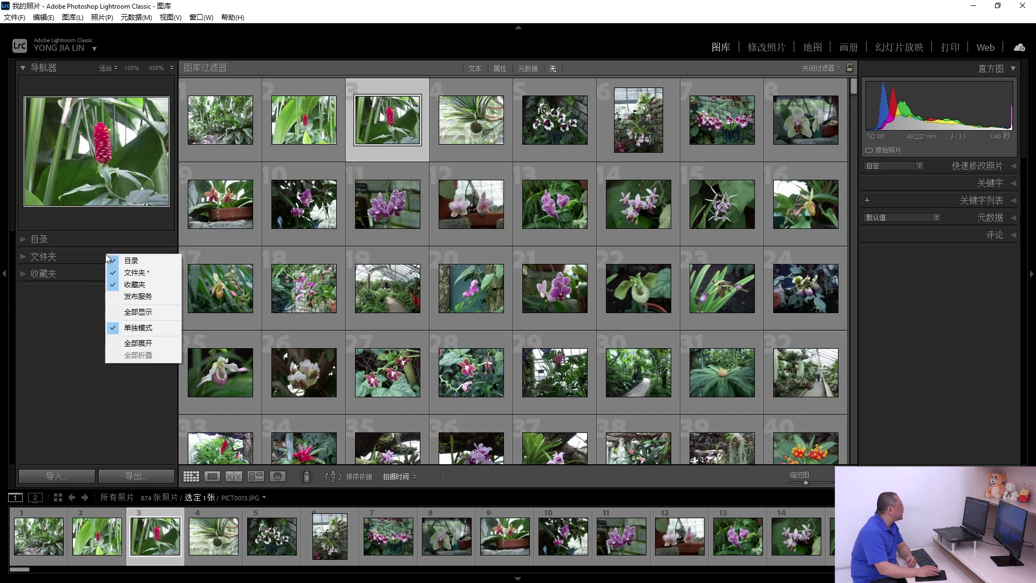
pyautogui.click(112, 298)
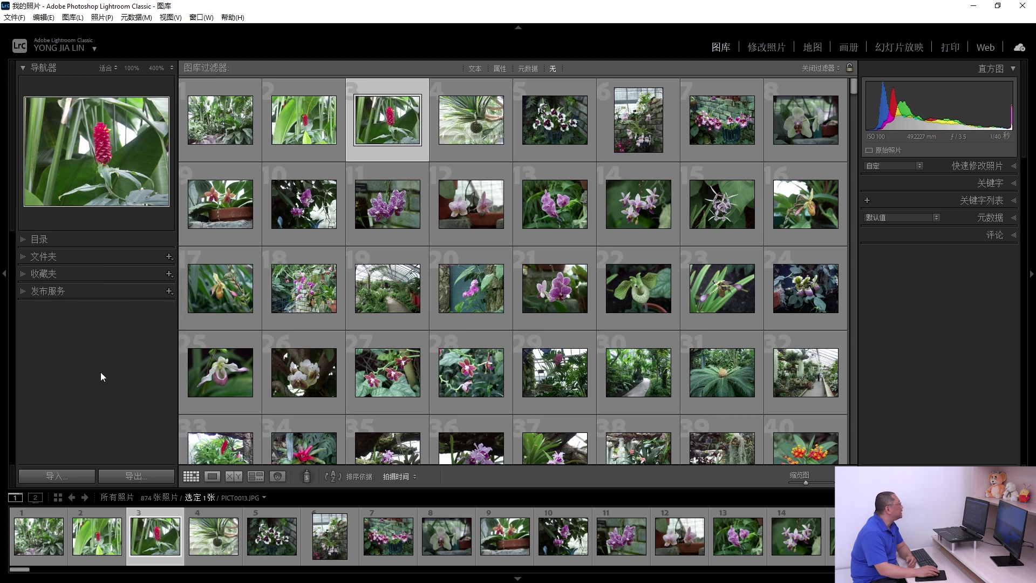
pyautogui.rightClick(110, 252)
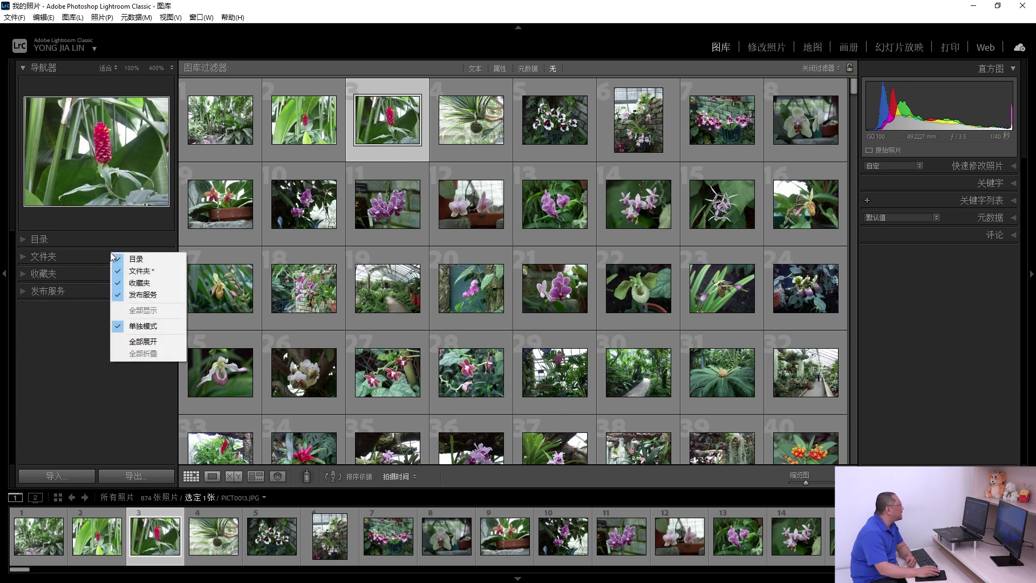
pyautogui.click(154, 341)
pyautogui.scroll(5, 131, 386)
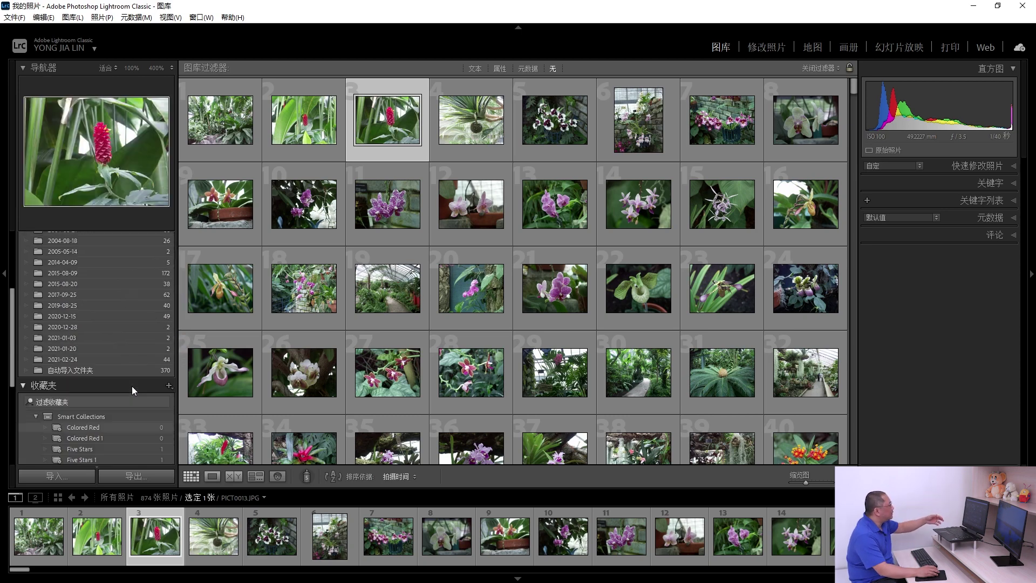
pyautogui.scroll(-2, 131, 384)
pyautogui.scroll(-3, 132, 383)
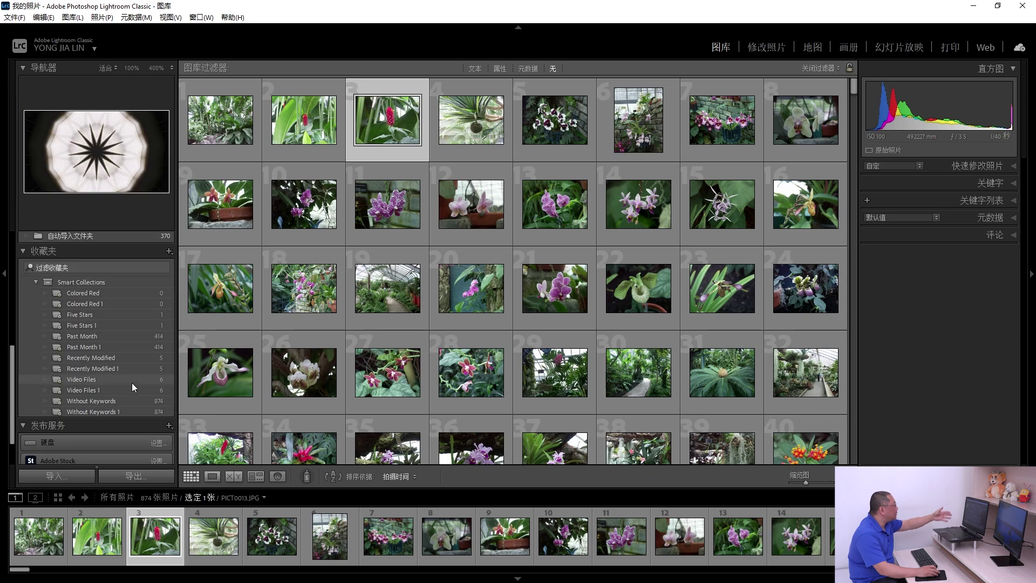
pyautogui.scroll(6, 132, 383)
pyautogui.scroll(-5, 132, 382)
pyautogui.scroll(-3, 132, 382)
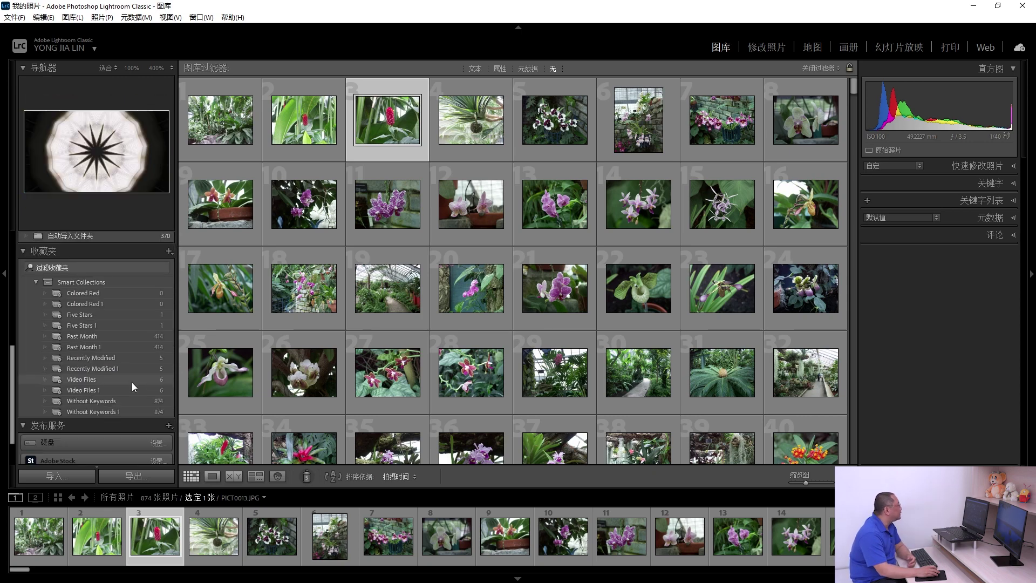
pyautogui.scroll(10, 131, 382)
# Step: Collapse all left-panel sections with 全部折叠 and enable 单独模式 (Solo Mode)
pyautogui.rightClick(112, 297)
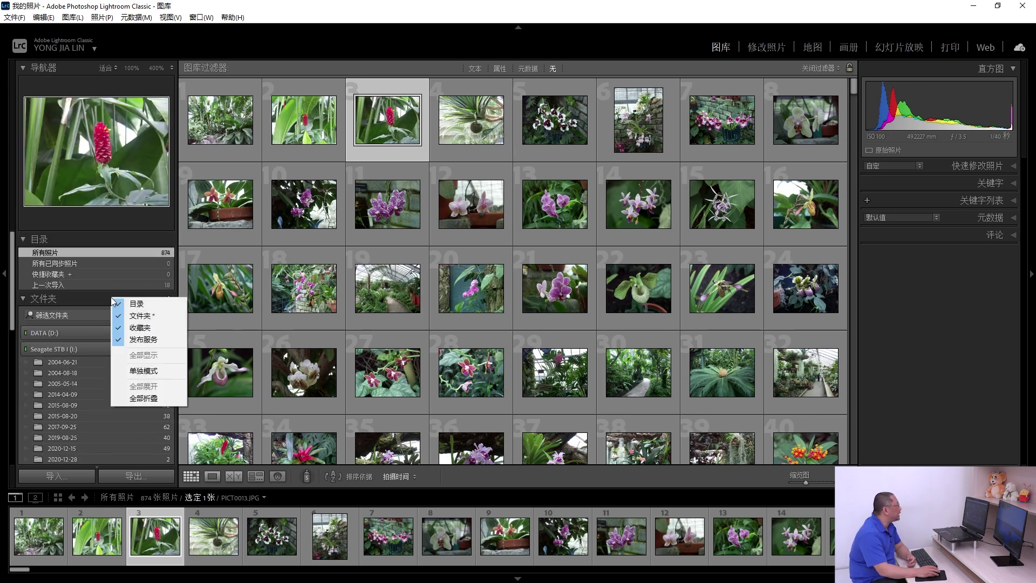
pyautogui.click(138, 399)
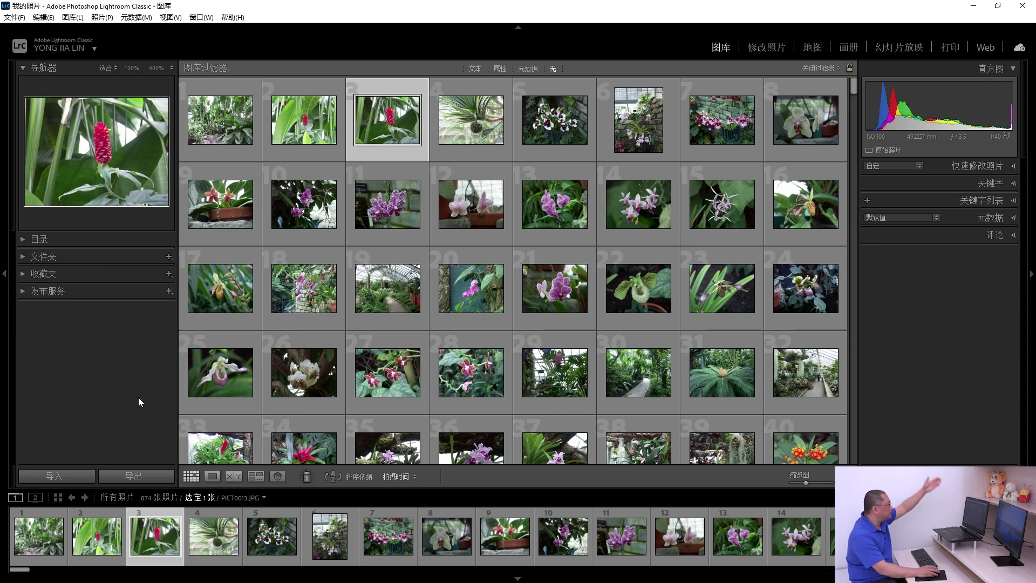
pyautogui.rightClick(131, 256)
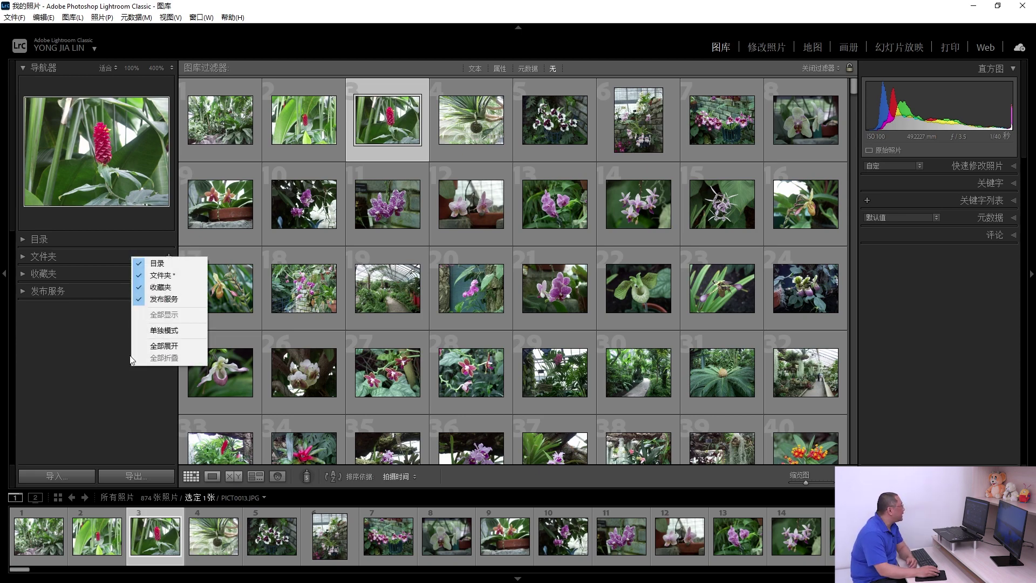
pyautogui.click(168, 331)
# Step: Test solo mode by opening 目录, 收藏夹 and 发布服务 in turn, then collapsing 发布服务
pyautogui.rightClick(131, 242)
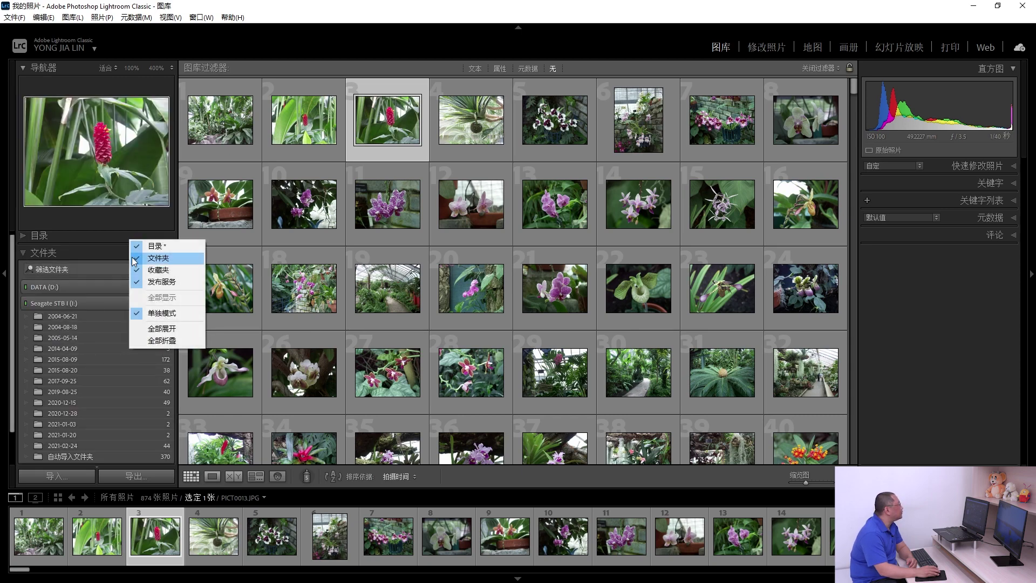
pyautogui.click(104, 238)
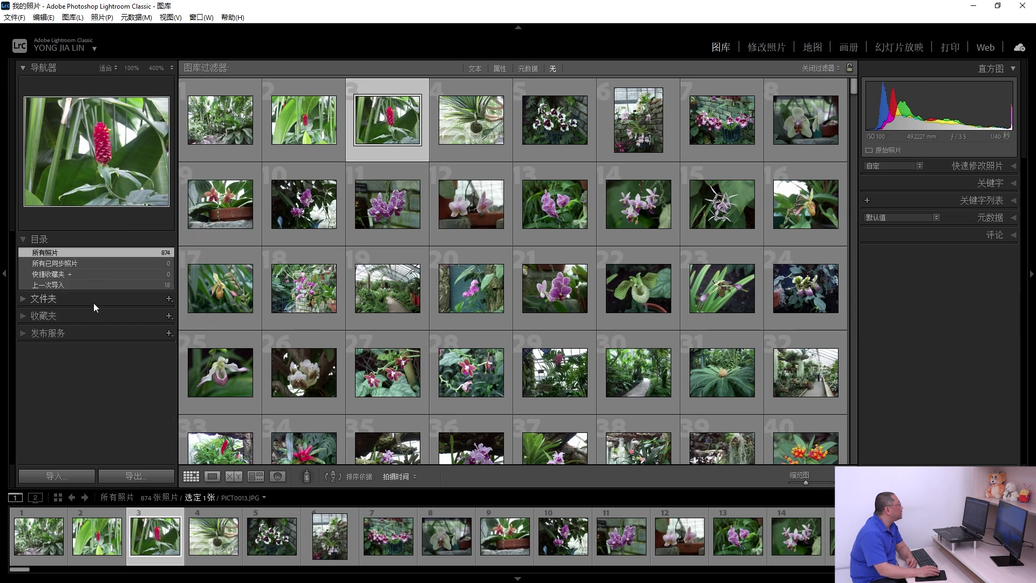
pyautogui.click(98, 315)
pyautogui.moveTo(83, 369)
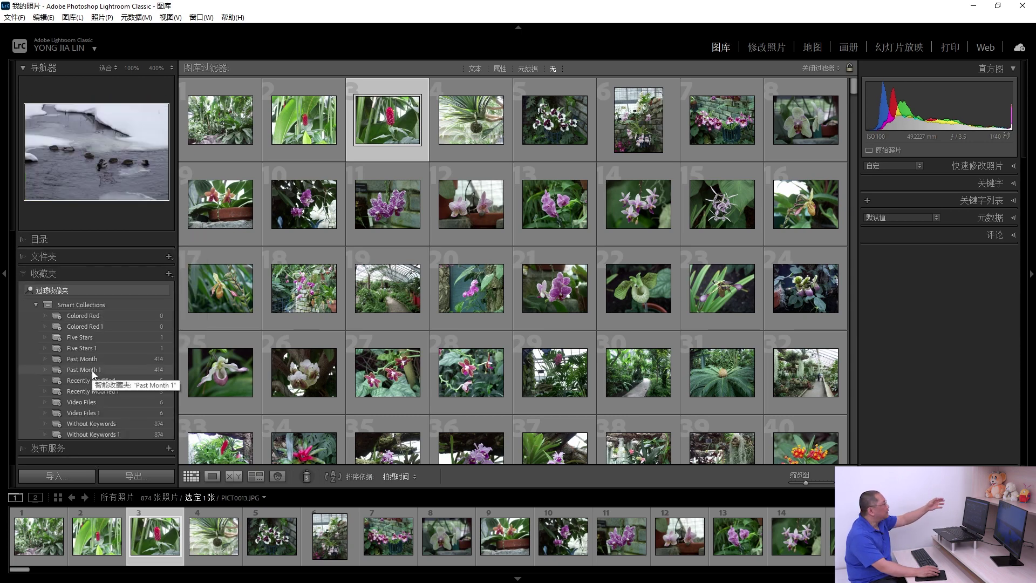
pyautogui.click(97, 240)
pyautogui.click(89, 333)
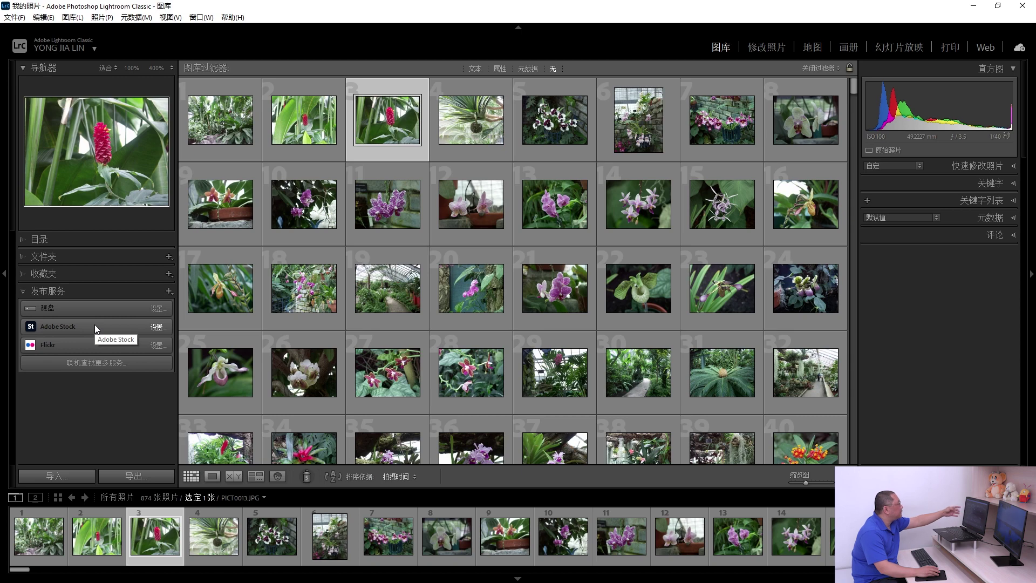
pyautogui.click(102, 293)
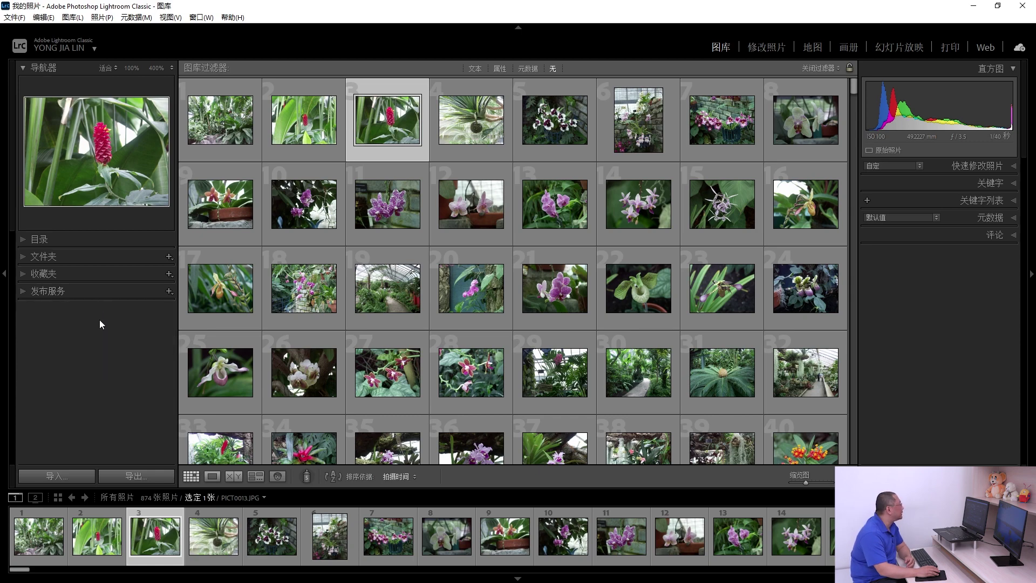
# Step: Apply the small ornament (花饰（小）) end mark beneath the panels
pyautogui.rightClick(937, 199)
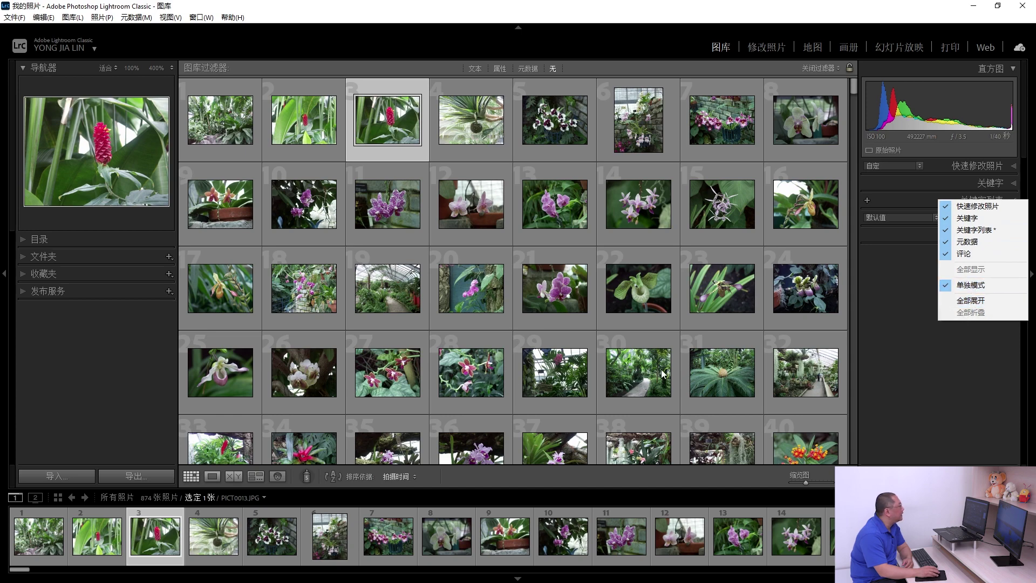
pyautogui.click(86, 364)
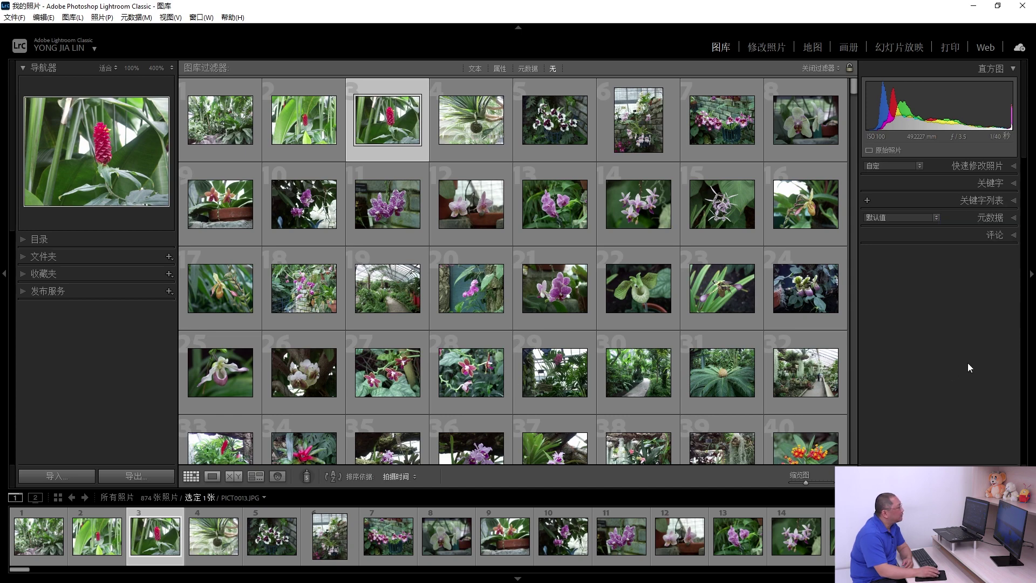
pyautogui.rightClick(77, 345)
pyautogui.moveTo(118, 461)
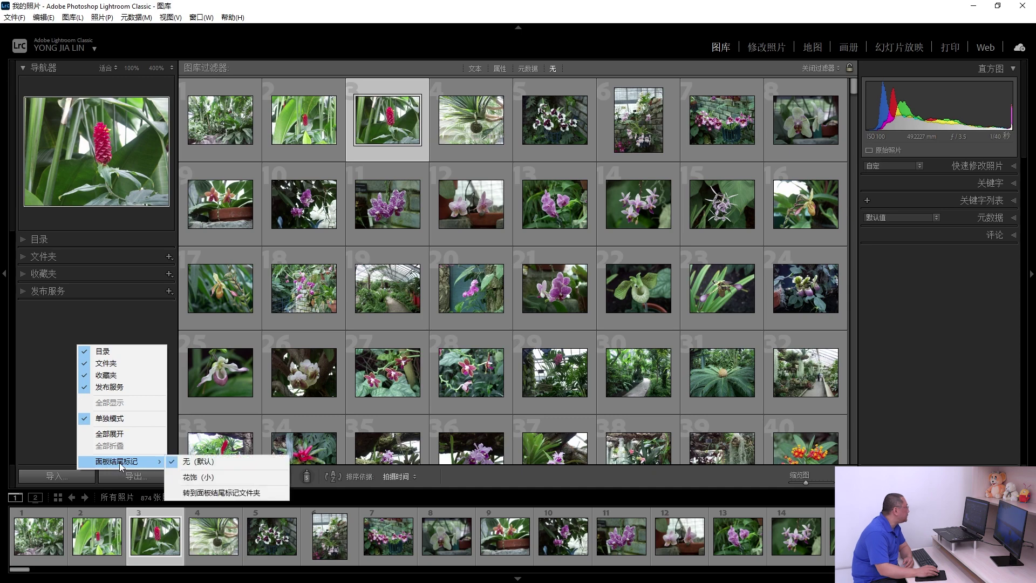
pyautogui.click(204, 478)
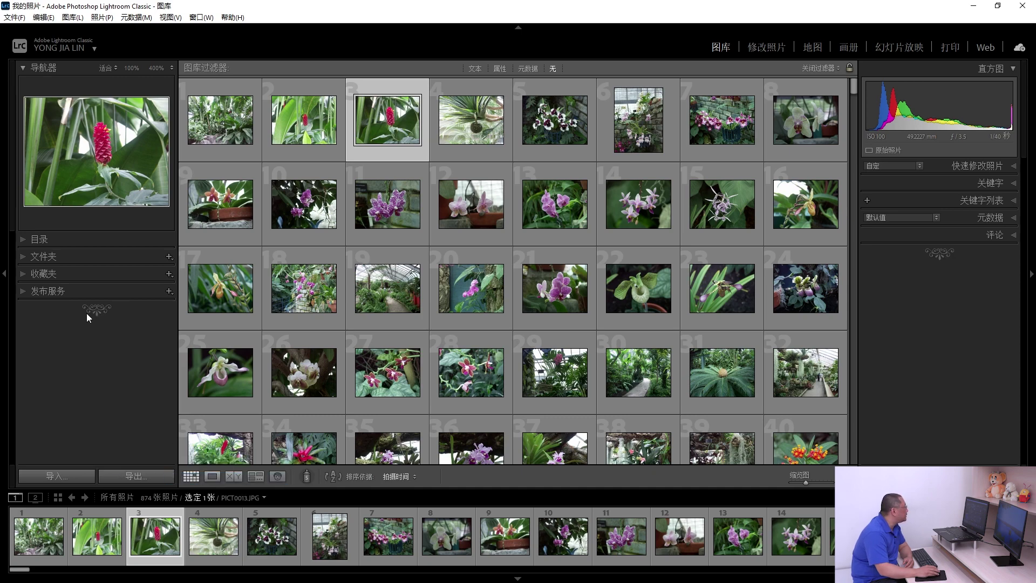
# Step: Reset the panel end mark to None (无（默认）) and open the panel end mark folder
pyautogui.rightClick(107, 344)
pyautogui.moveTo(149, 461)
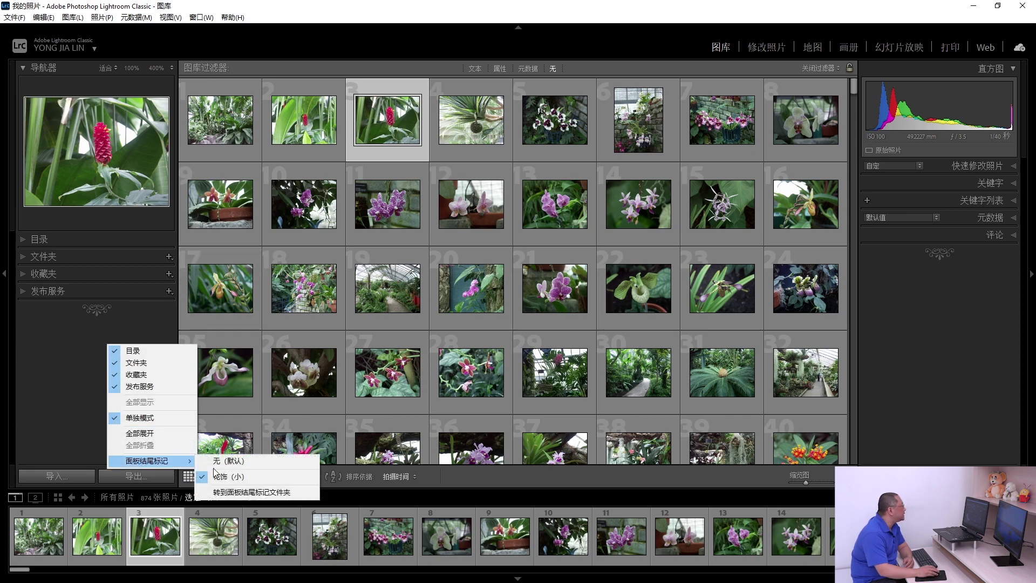
pyautogui.click(236, 461)
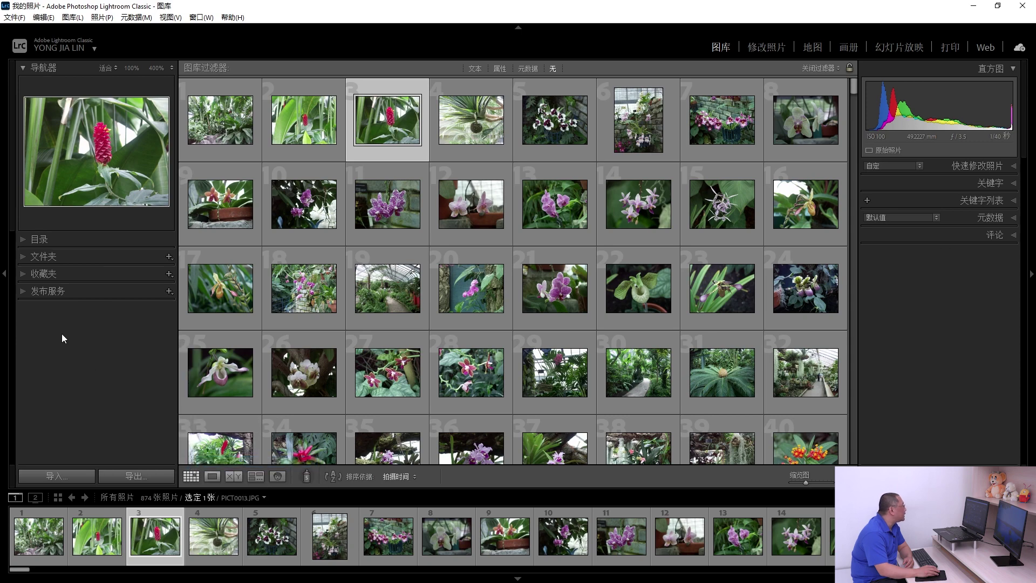
pyautogui.rightClick(90, 358)
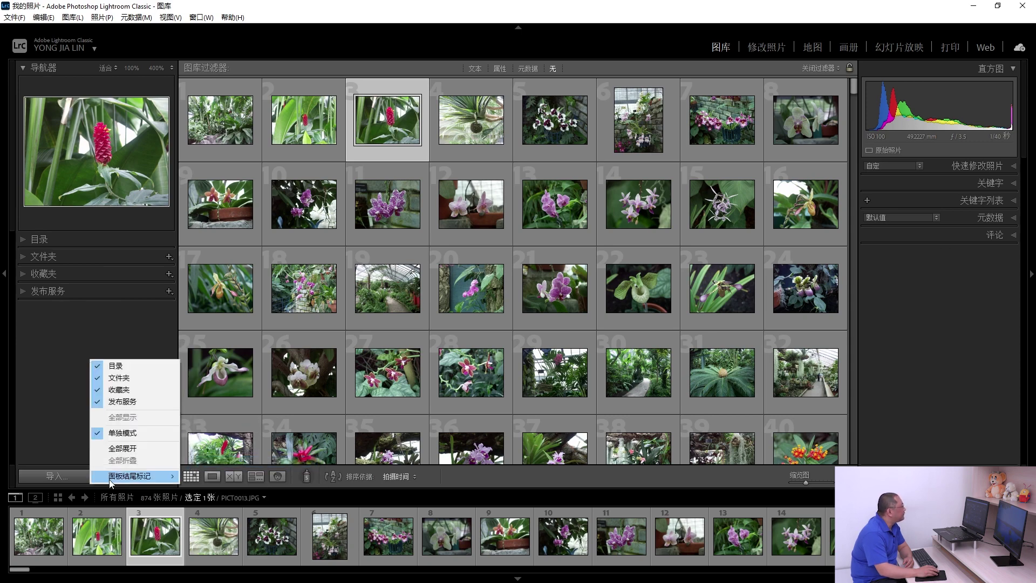
pyautogui.moveTo(132, 476)
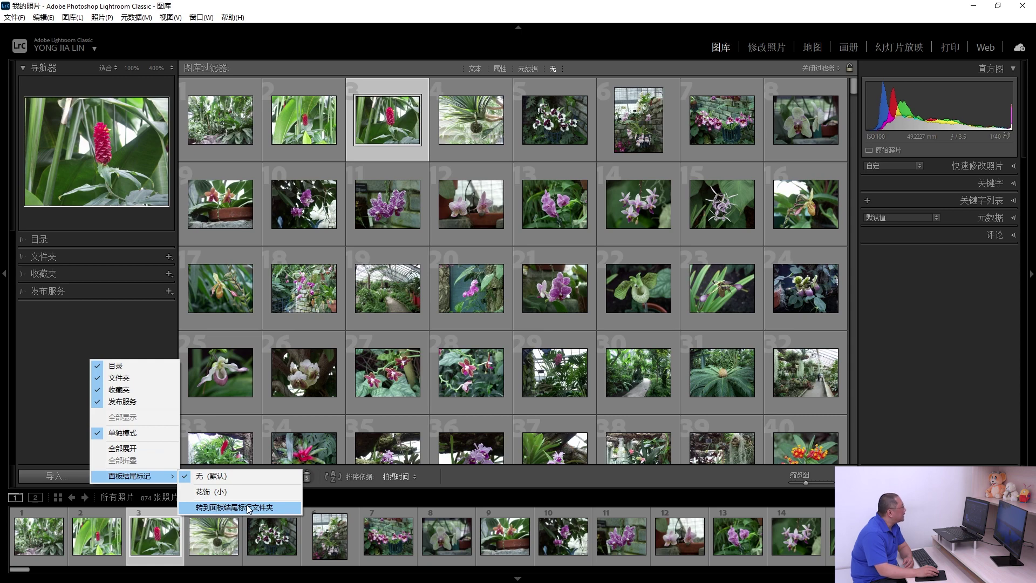
pyautogui.click(61, 334)
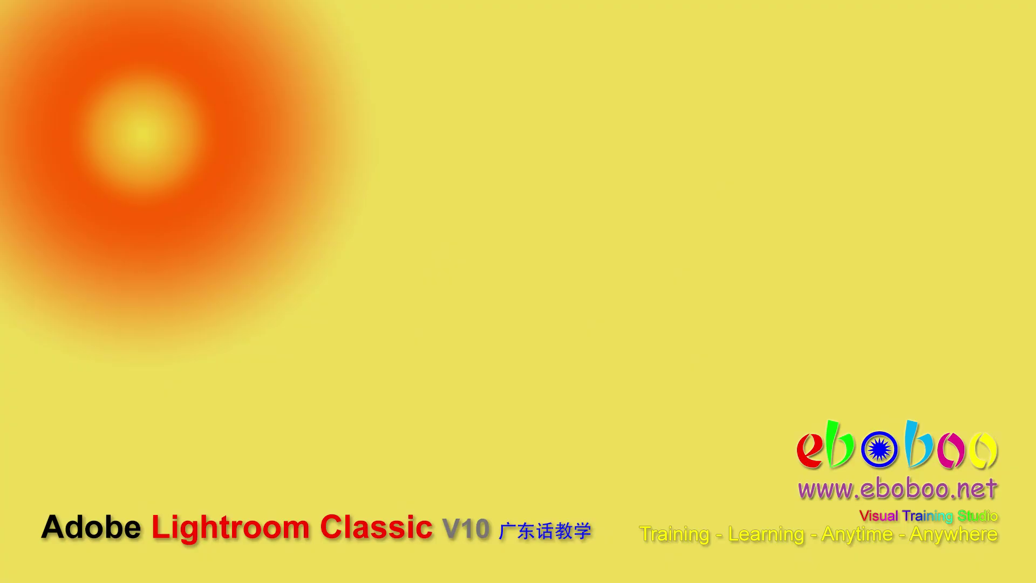